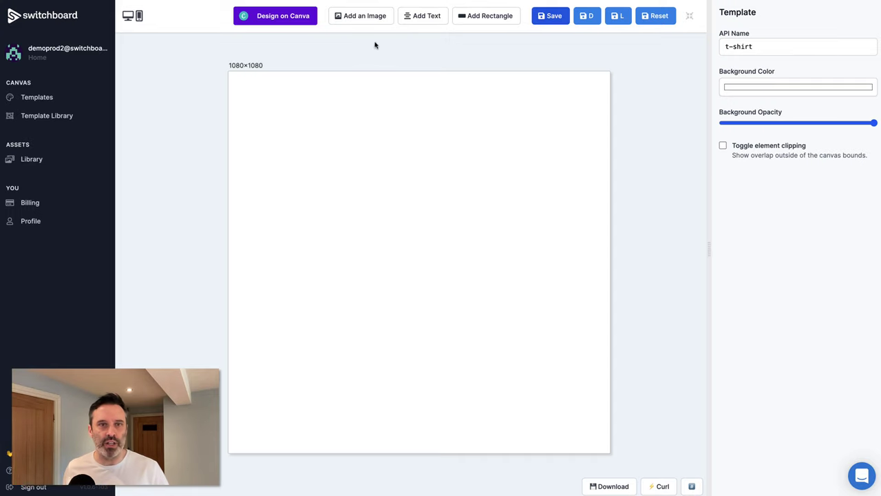
- Add AdobeStock_276203003.jpeg from the library as an image pinned to all canvas edges, with the API name background
left_click(385, 16)
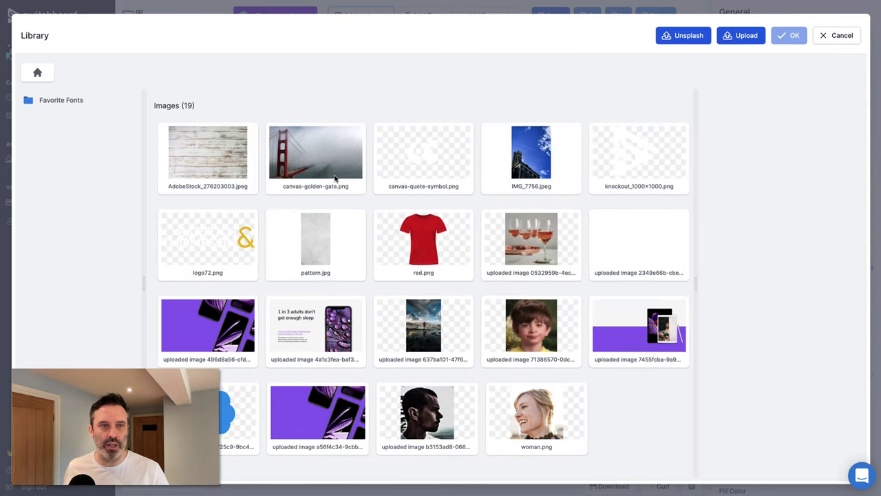
double_click(199, 152)
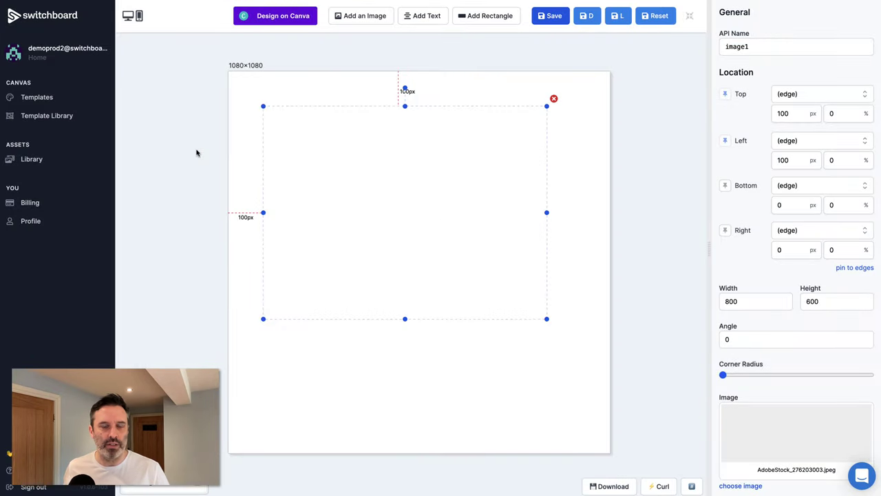
left_click(854, 268)
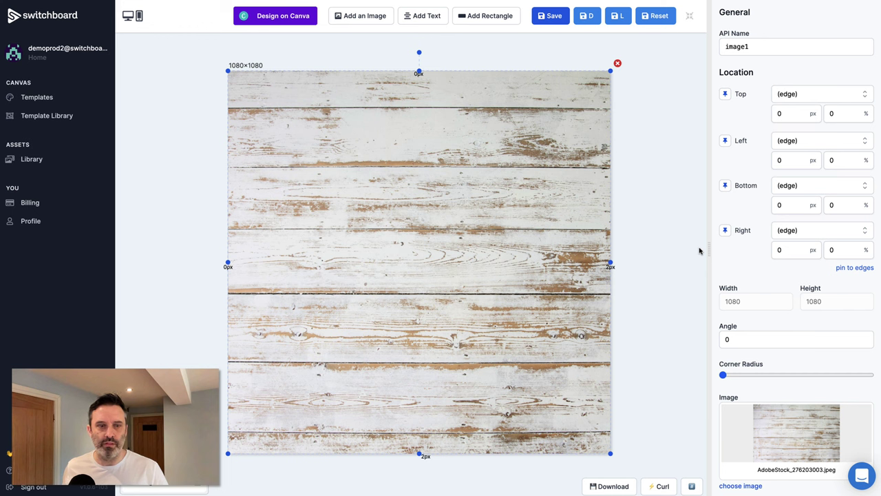
double_click(759, 47)
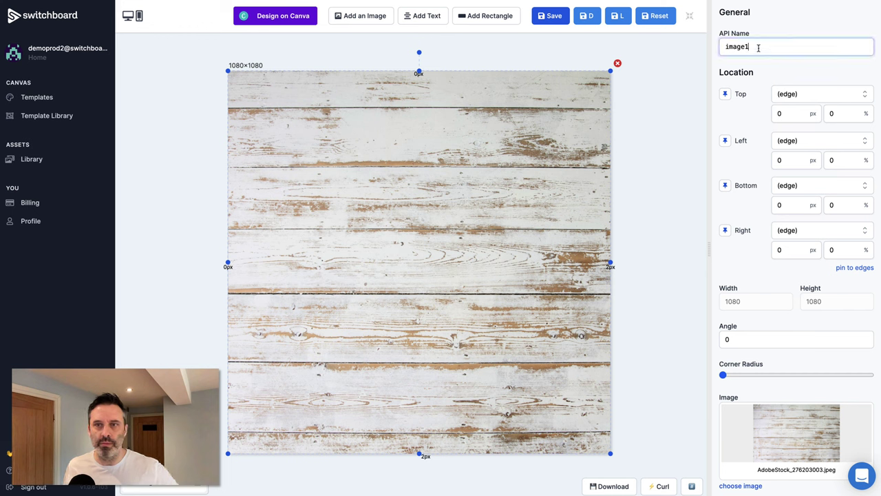
type("background")
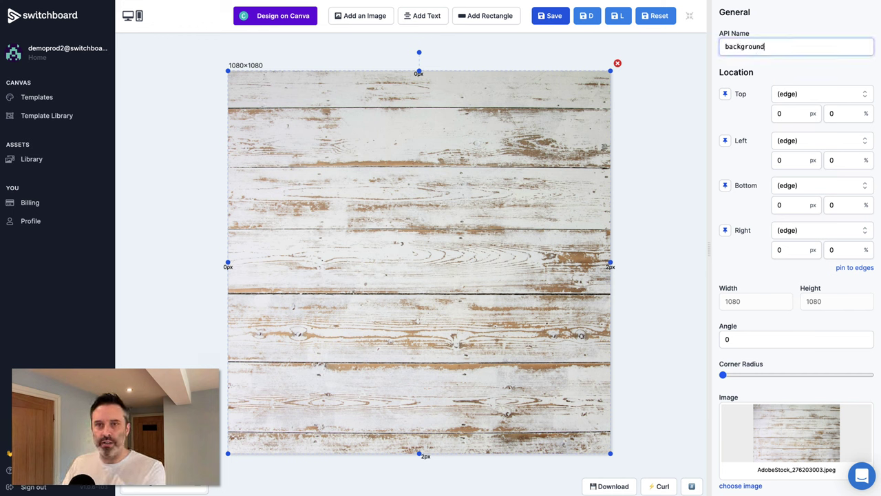
- Add red.png from the library as a second image and pin it to all canvas edges
left_click(365, 15)
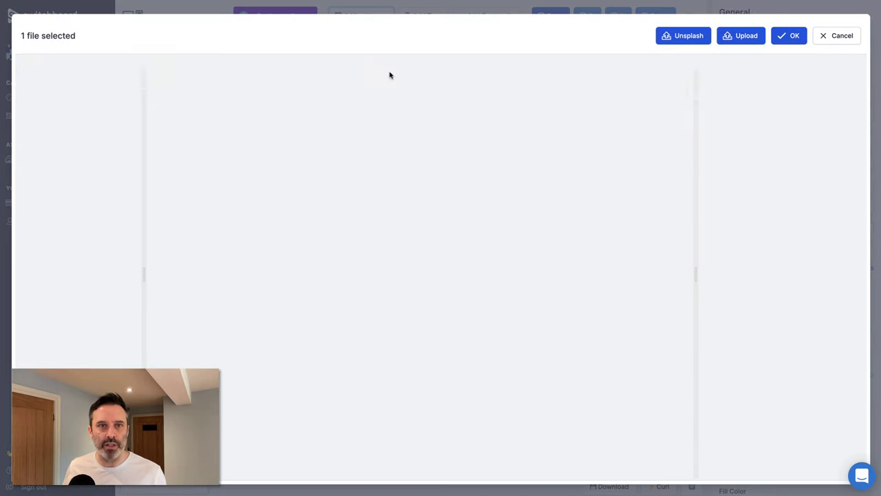
double_click(427, 230)
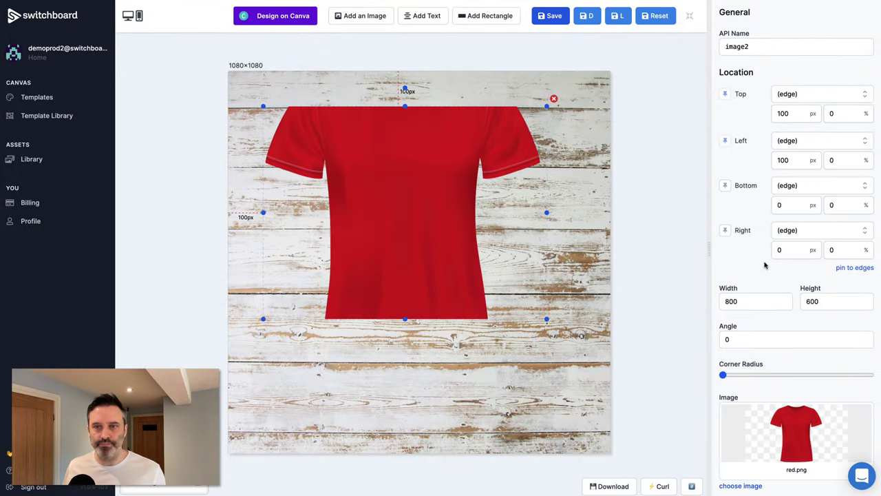
left_click(845, 268)
- Contain the red shirt image in its bounding box and reduce its background opacity to the minimum
scroll(740, 231, "down", 5)
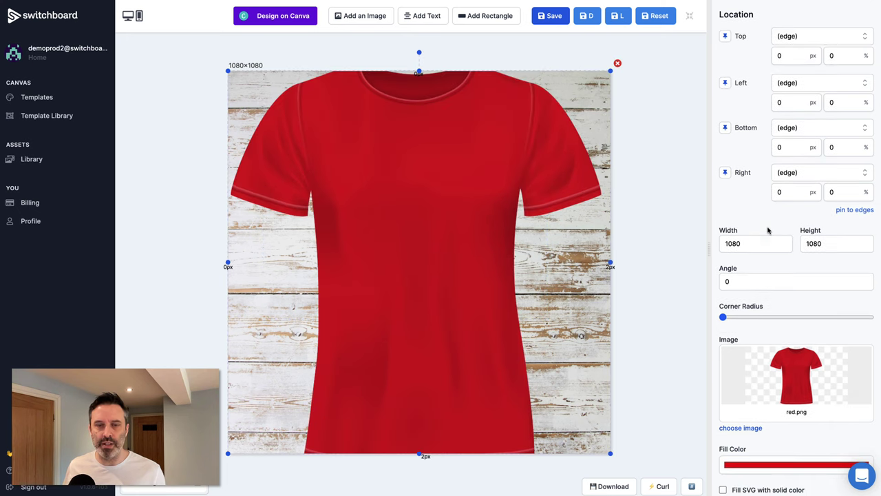
scroll(769, 231, "down", 3)
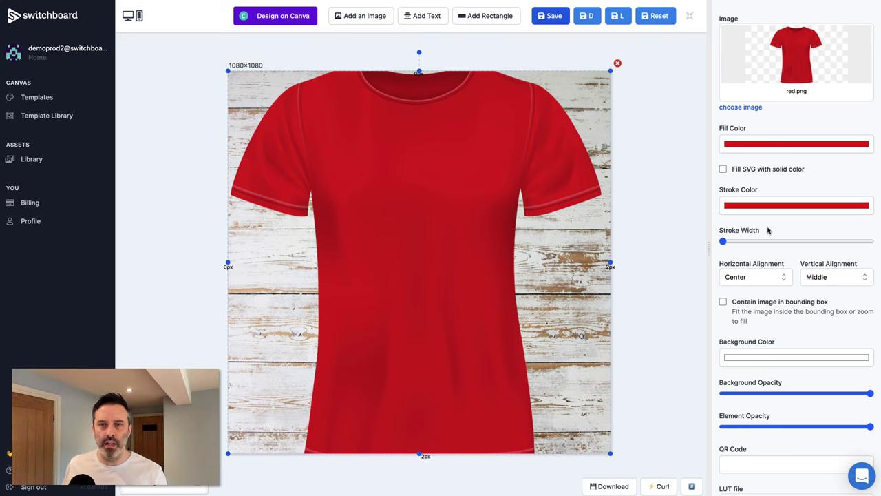
scroll(769, 231, "down", 1)
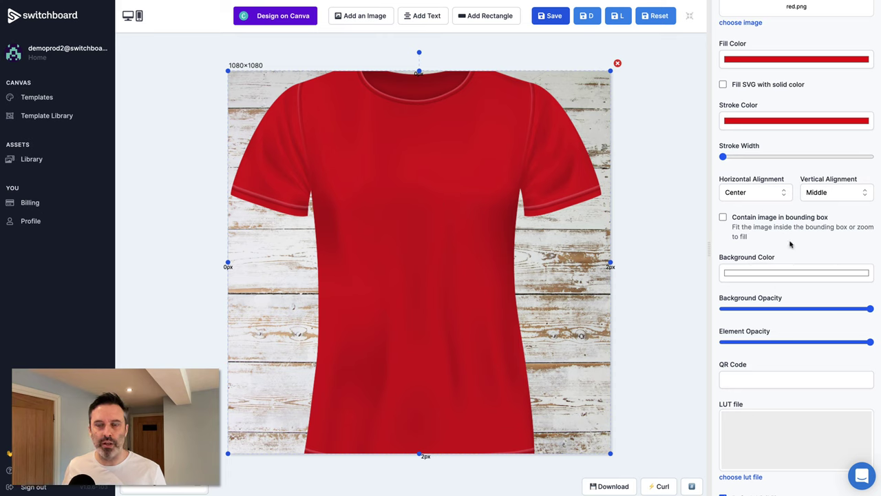
scroll(803, 250, "down", 1)
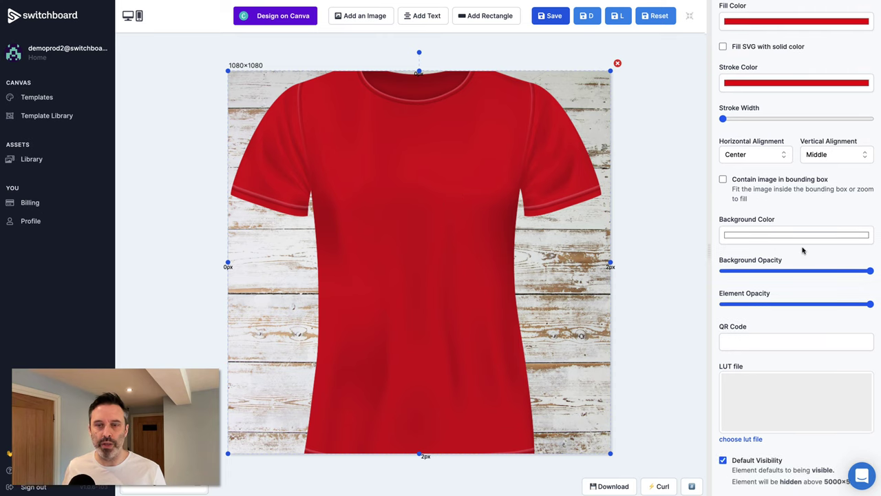
left_click(723, 178)
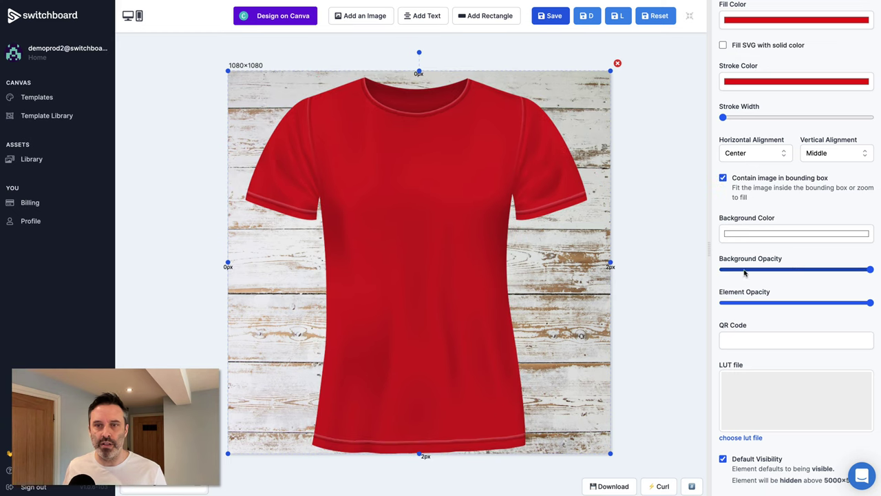
left_click_drag(747, 270, 708, 275)
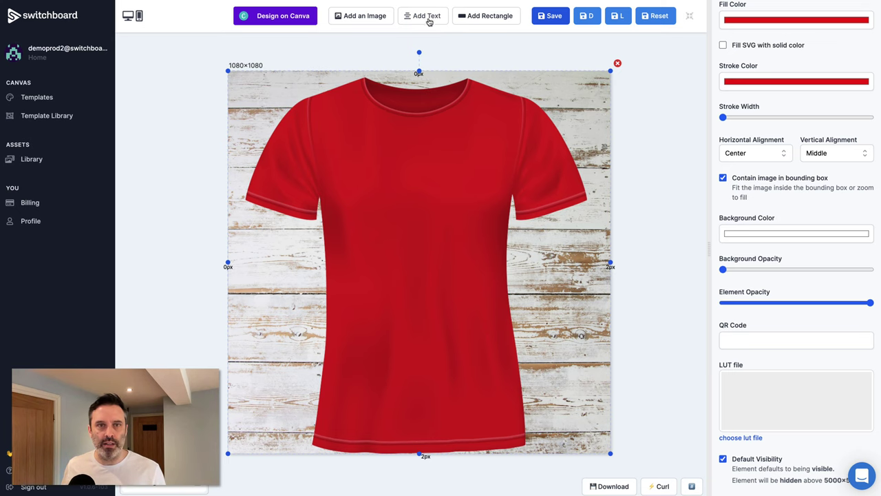
- Set the red shirt image's API name to shirt
scroll(778, 62, "up", 8)
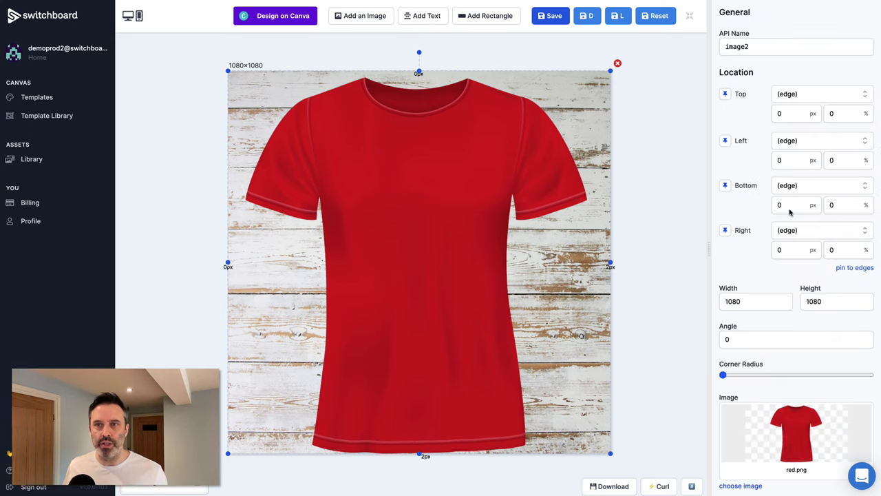
double_click(770, 47)
type("shi")
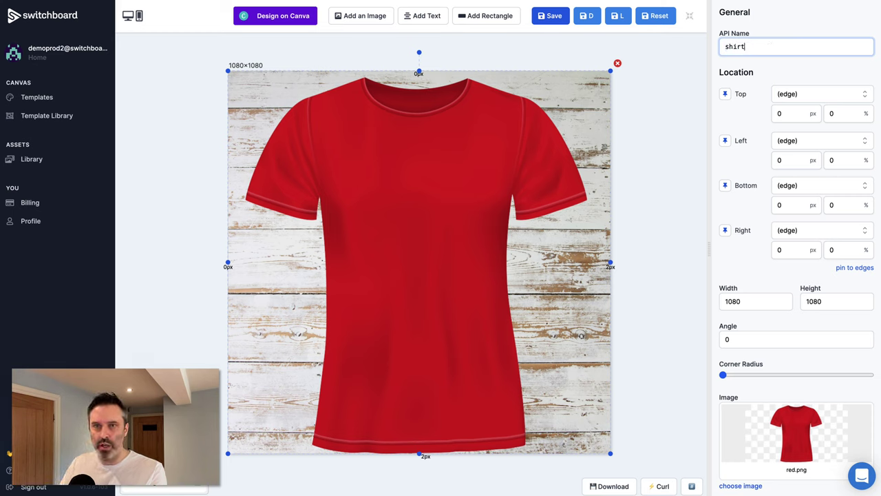
type("rt")
key("Tab")
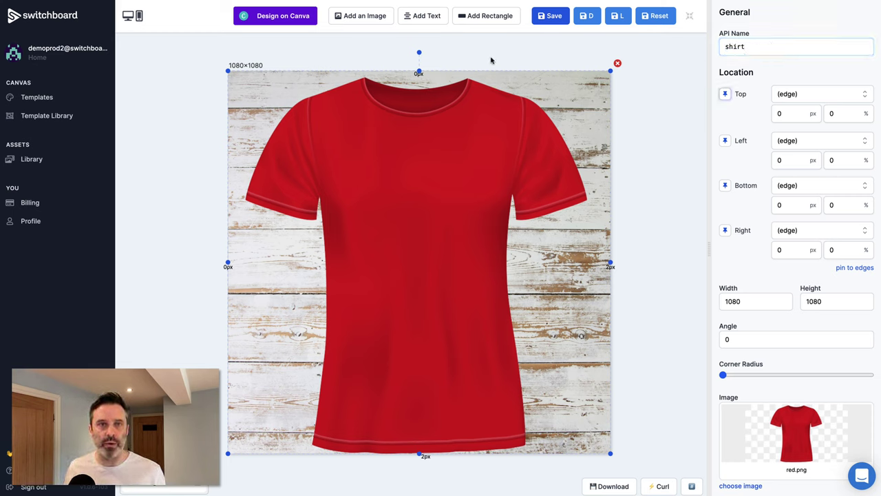
- Add a text element on the front of the shirt and pin it 325 px from both the left and right canvas edges
left_click(427, 16)
left_click_drag(349, 138, 447, 246)
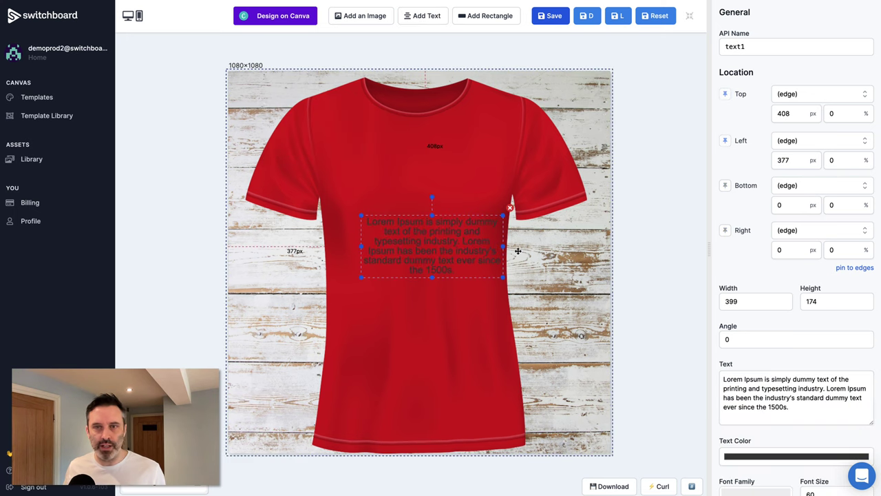
double_click(783, 160)
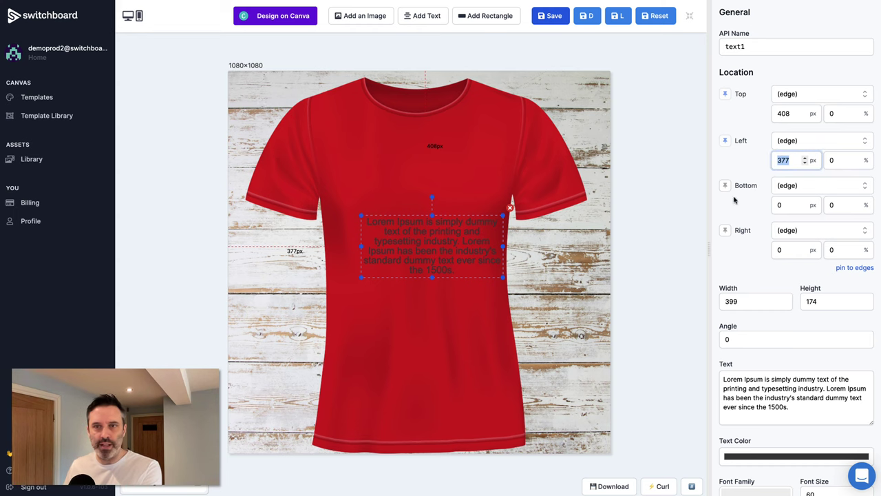
type("325")
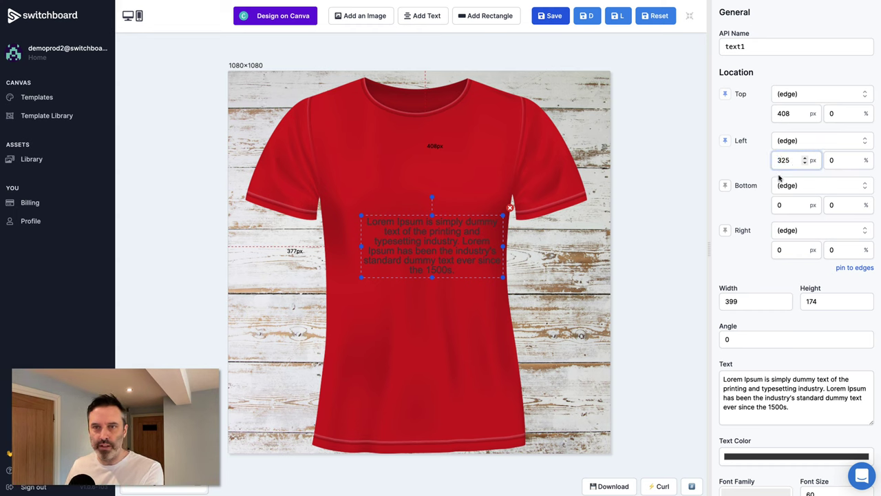
left_click(725, 230)
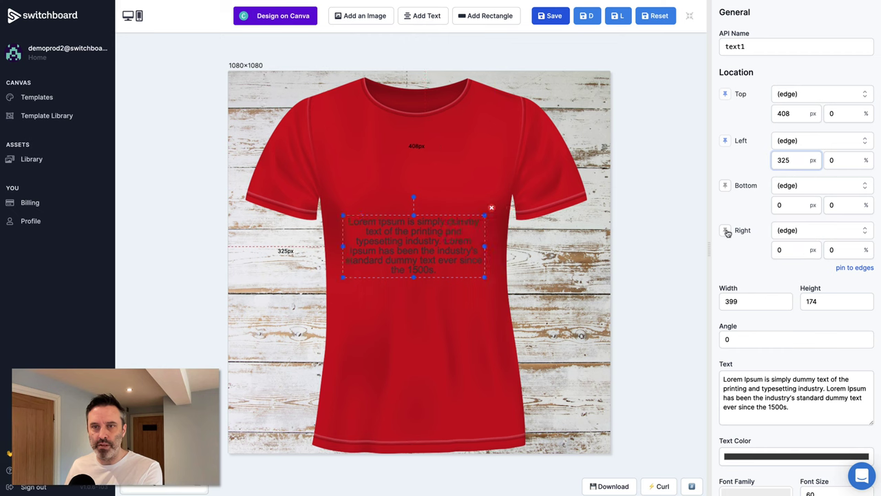
left_click(787, 248)
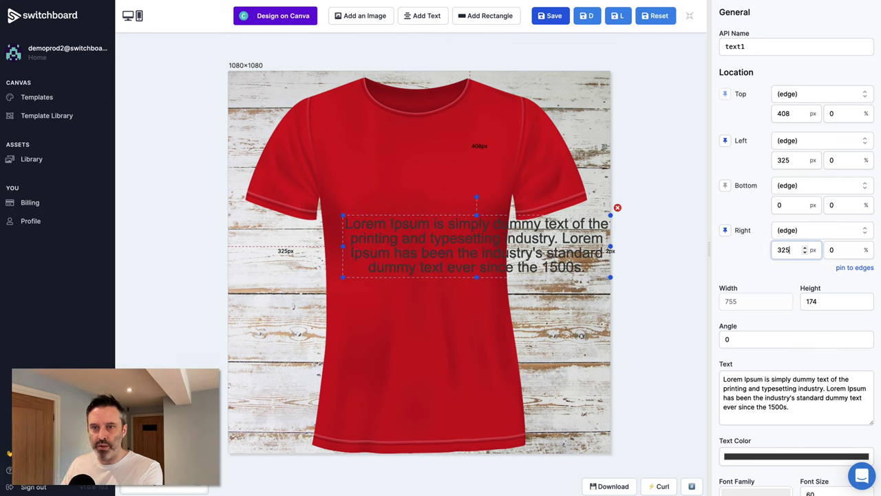
key("Tab")
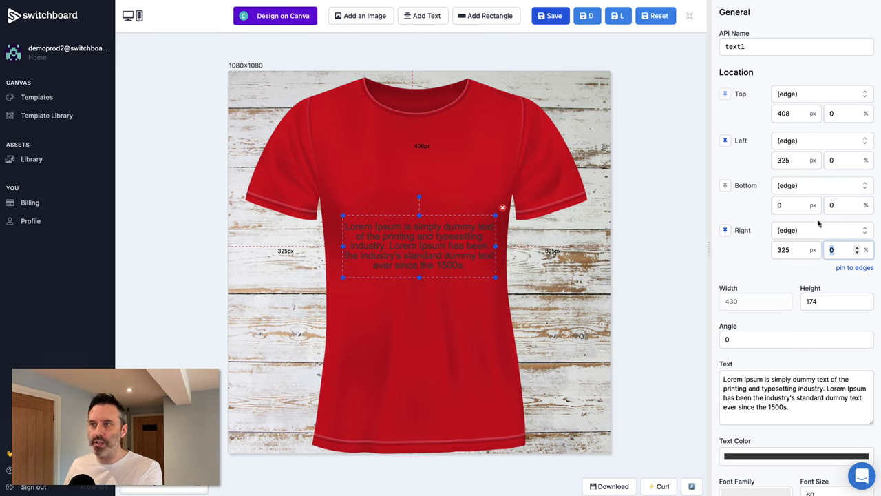
- Set the text element's top offset to 330 px
double_click(785, 113)
type("330")
key("Tab")
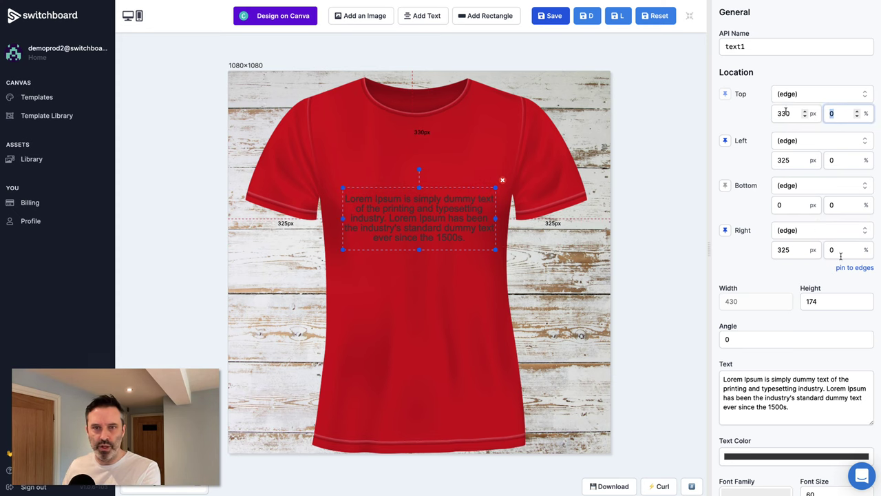
- Change the text element's font to NothingYouCouldDo-Regular.ttf from the font library
scroll(757, 354, "down", 5)
left_click(757, 355)
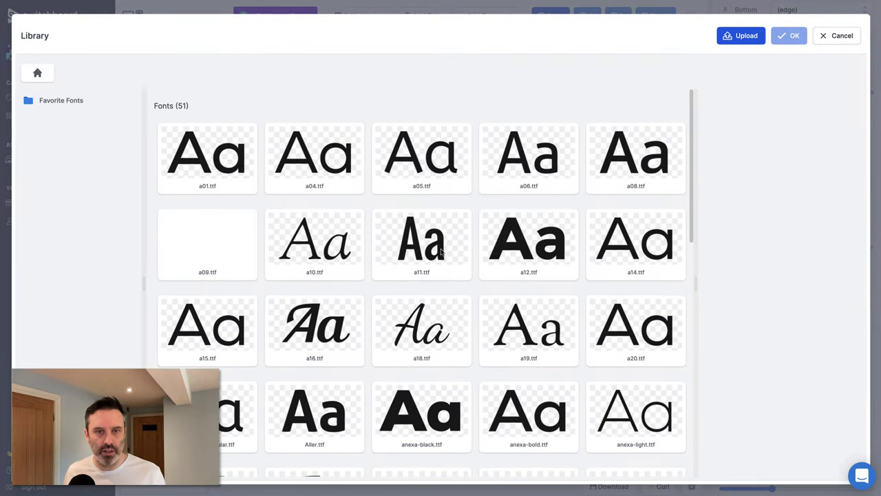
scroll(403, 247, "down", 5)
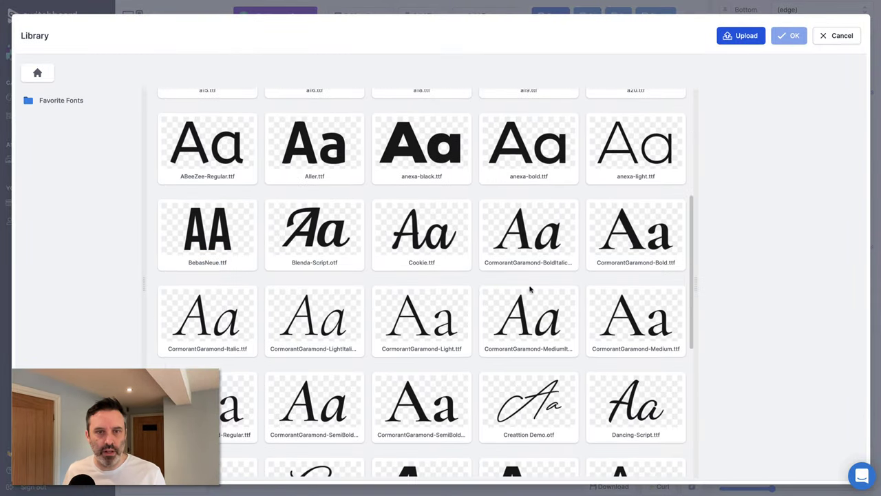
scroll(403, 245, "down", 5)
scroll(401, 243, "down", 2)
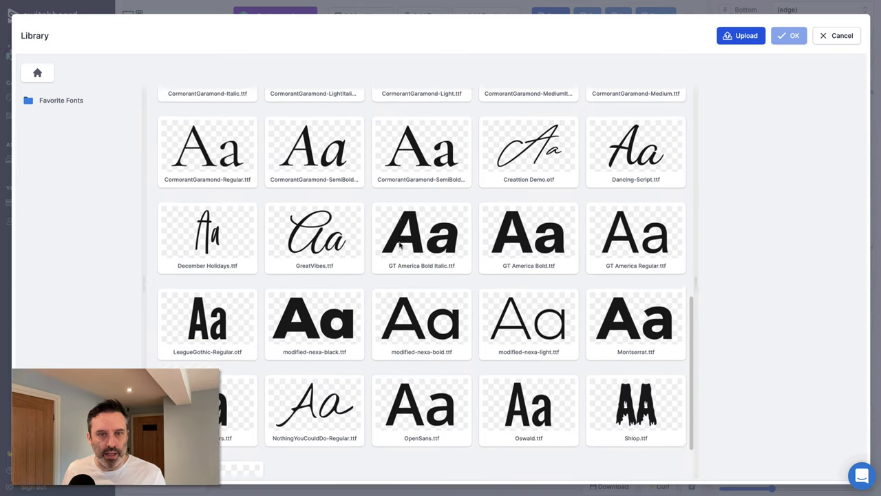
left_click(317, 337)
double_click(317, 338)
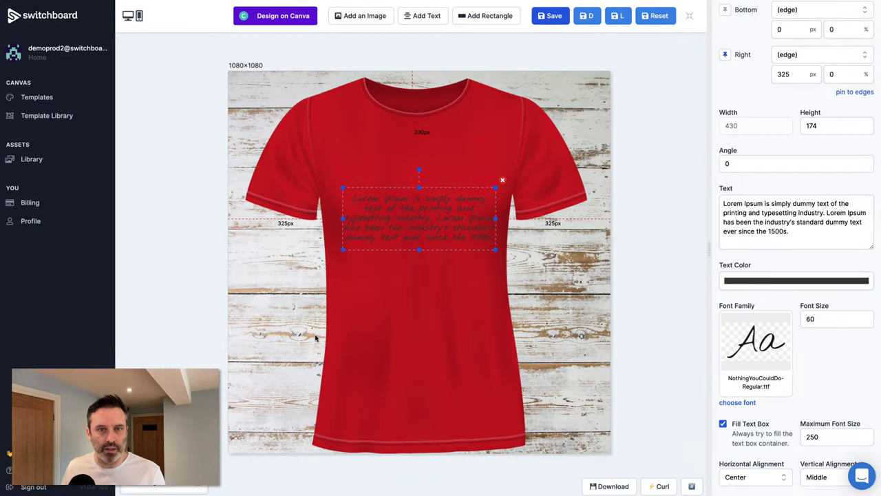
- Replace the placeholder text on the shirt with "Here is where the text goes"
triple_click(770, 217)
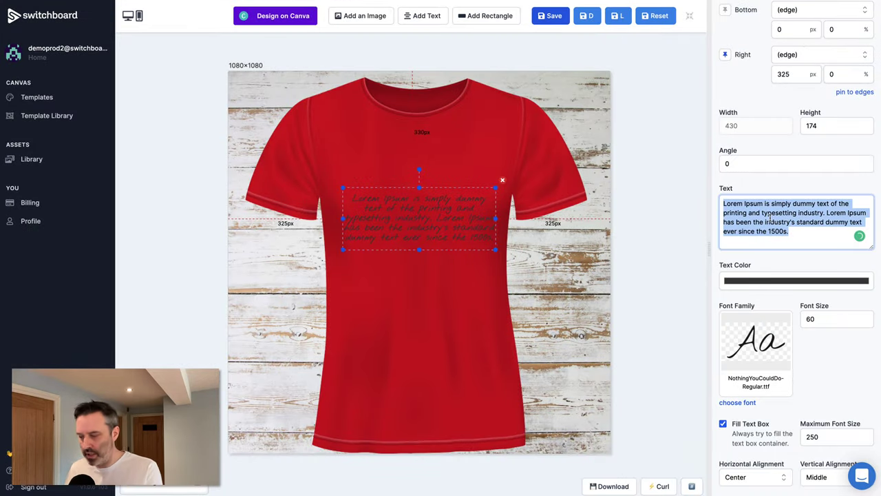
type("Her")
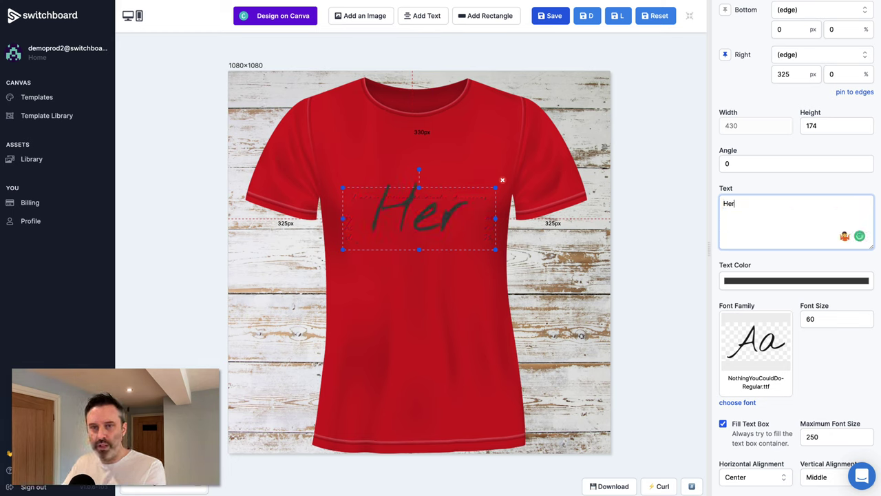
type("e is where the tetx goes")
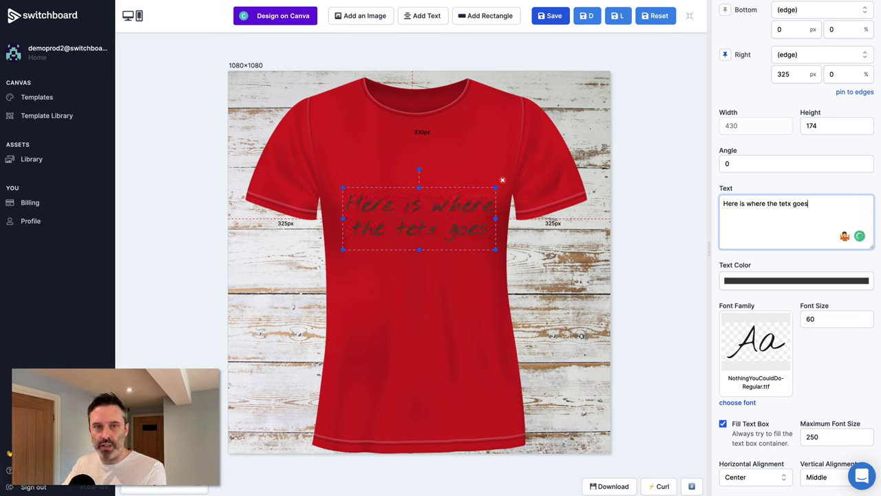
key("BackSpace")
key("BackSpace")
key("BackSpace")
key("BackSpace")
key("BackSpace")
key("BackSpace")
key("BackSpace")
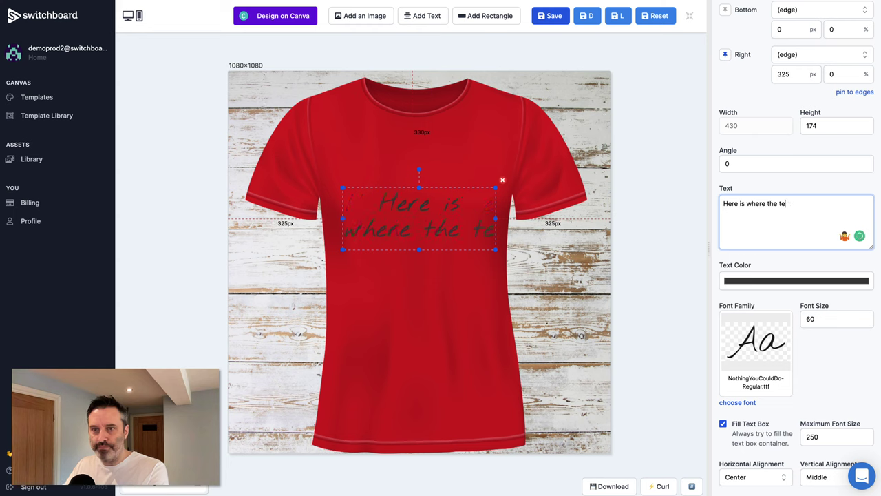
type("xt goes")
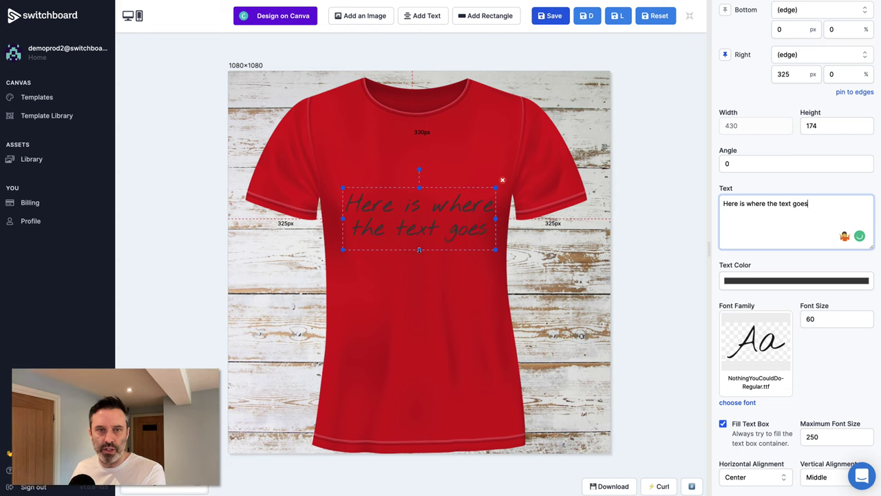
- Extend the text box downward to a height of about 255 px and darken its text colour to near-black
left_click(427, 252)
left_click_drag(417, 264, 418, 279)
left_click(745, 281)
left_click_drag(746, 322, 708, 346)
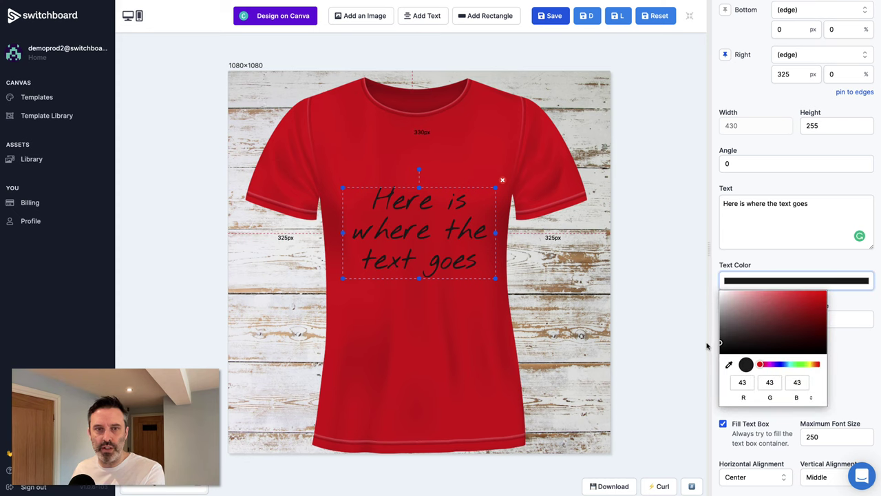
left_click(853, 368)
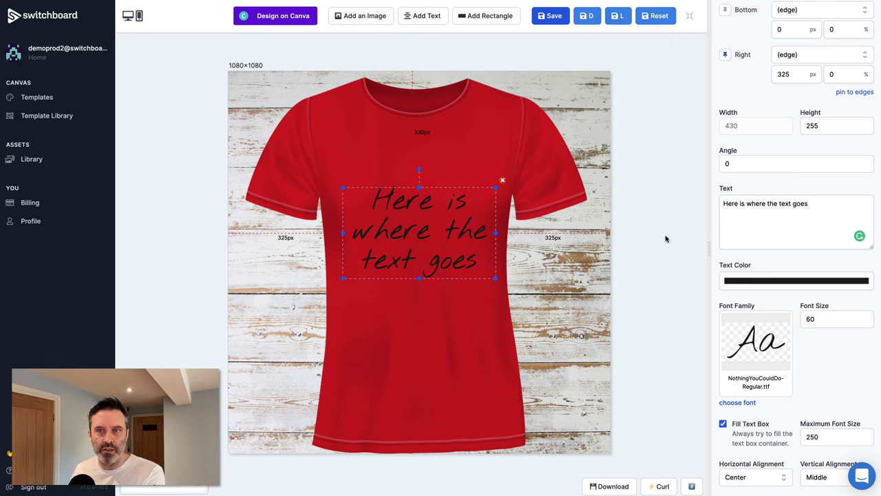
- Set the shirt text element's API name to "quote" and save the template
scroll(746, 191, "up", 3)
double_click(752, 48)
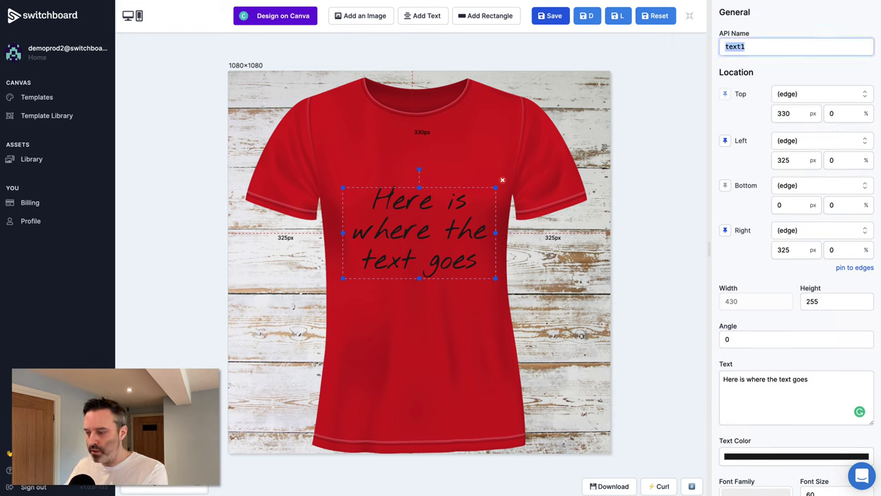
type("quote")
key("Tab")
left_click(552, 15)
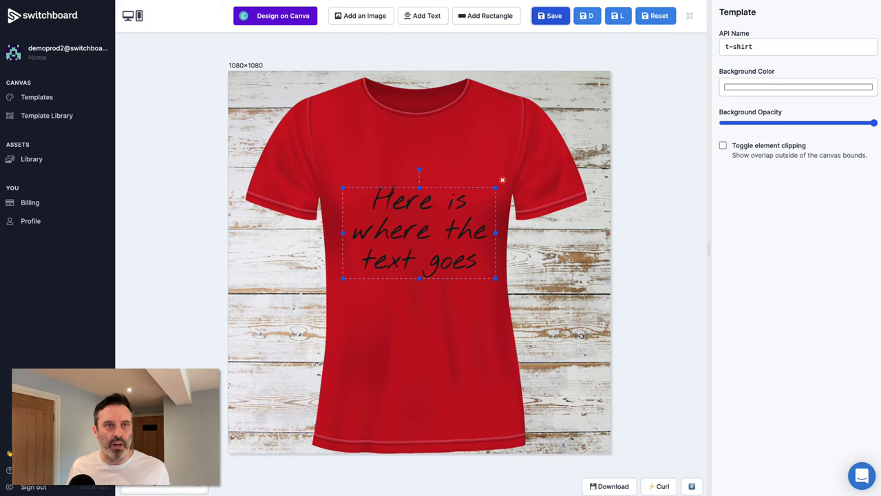
- Switch to the T-Shirt Inventory spreadsheet in Google Sheets and examine the shirt file, width, height, image URL and enable columns
key("alt+Tab")
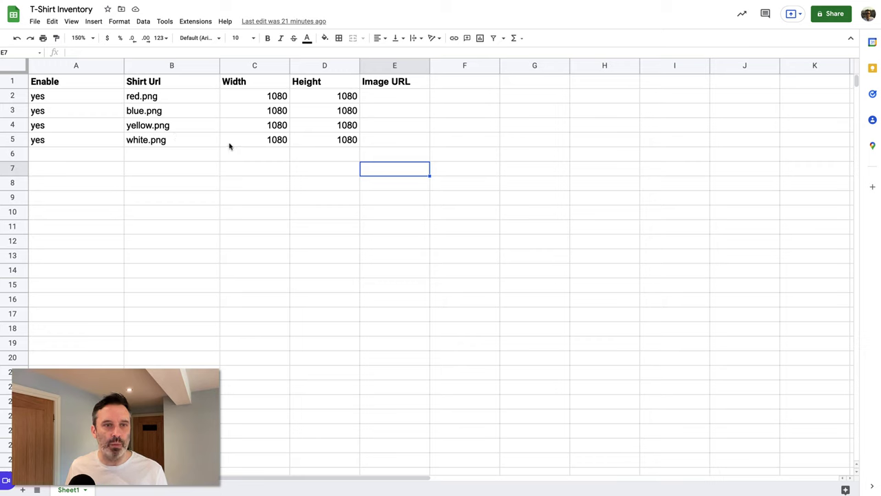
left_click(270, 99)
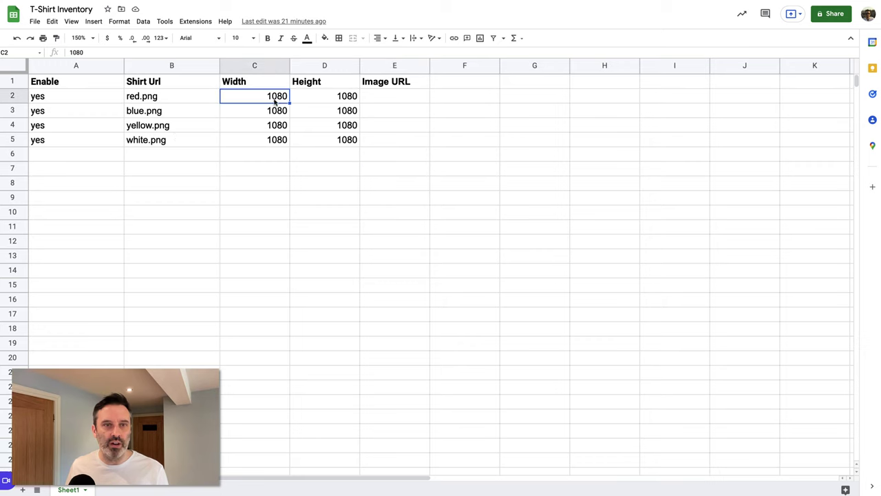
left_click(322, 140)
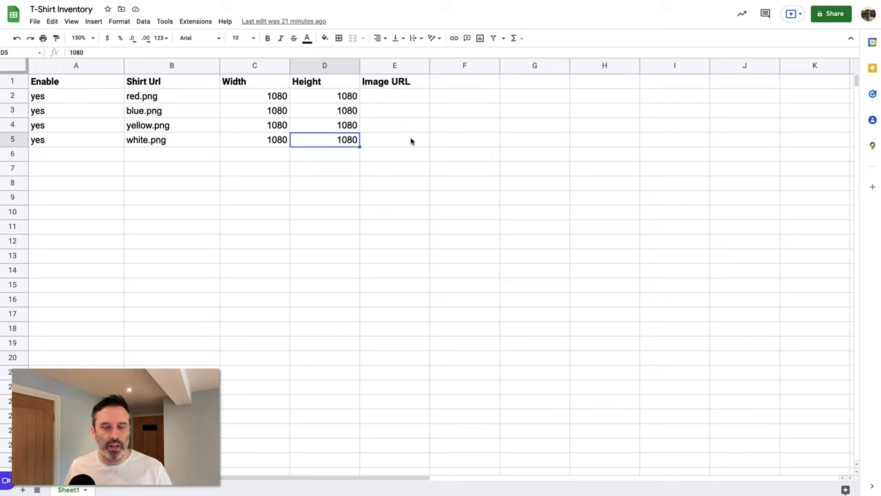
left_click(396, 97)
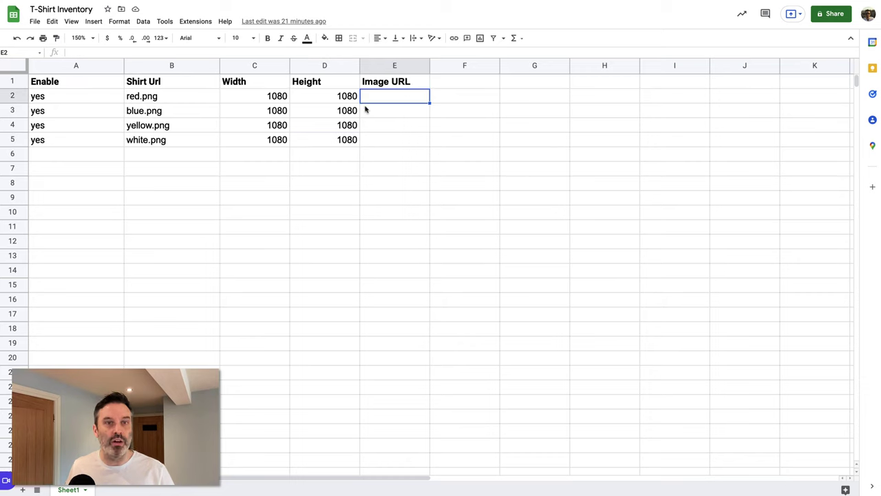
left_click(164, 100)
left_click(108, 99)
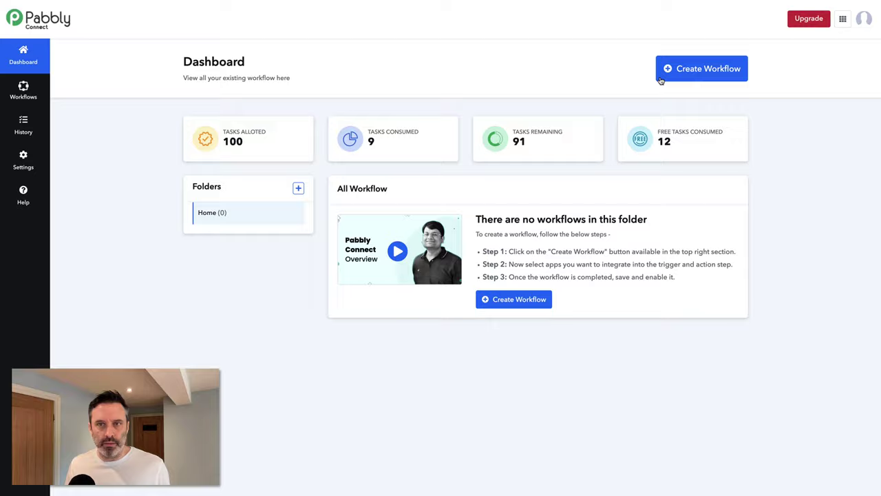
- In Pabbly Connect, create a workflow named T-shirts with a Webhook by Pabbly trigger and copy its webhook URL
left_click(661, 77)
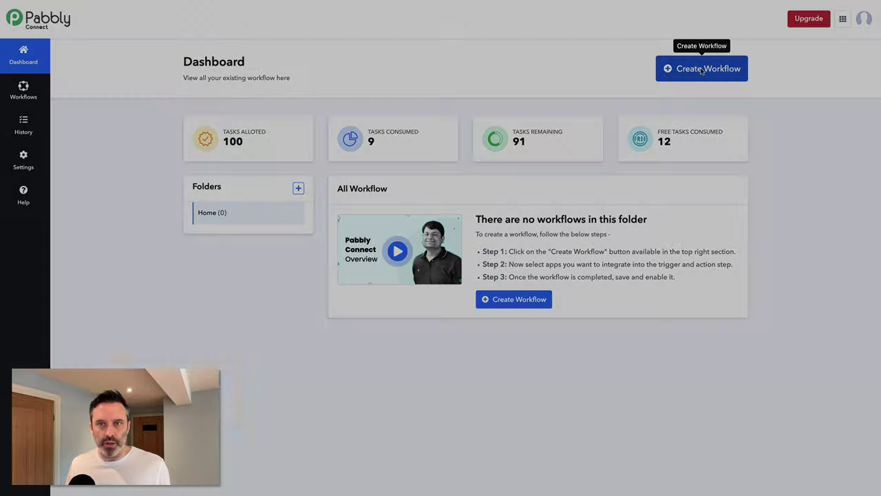
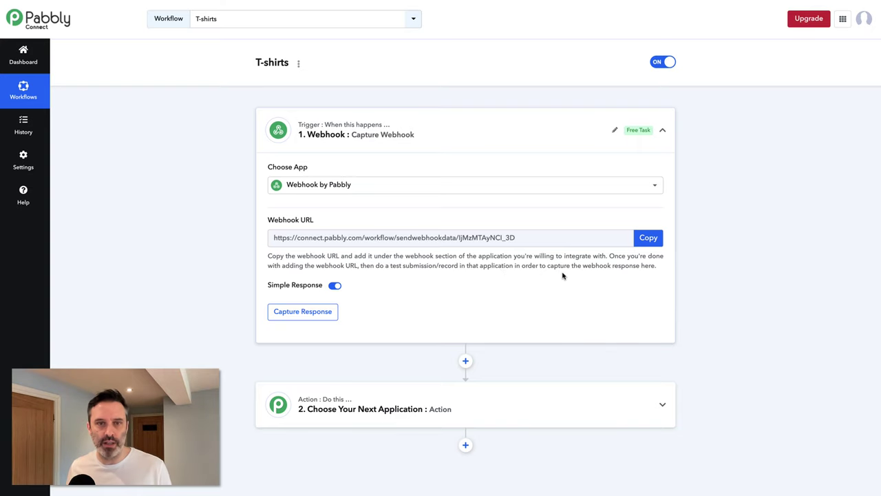
left_click(648, 239)
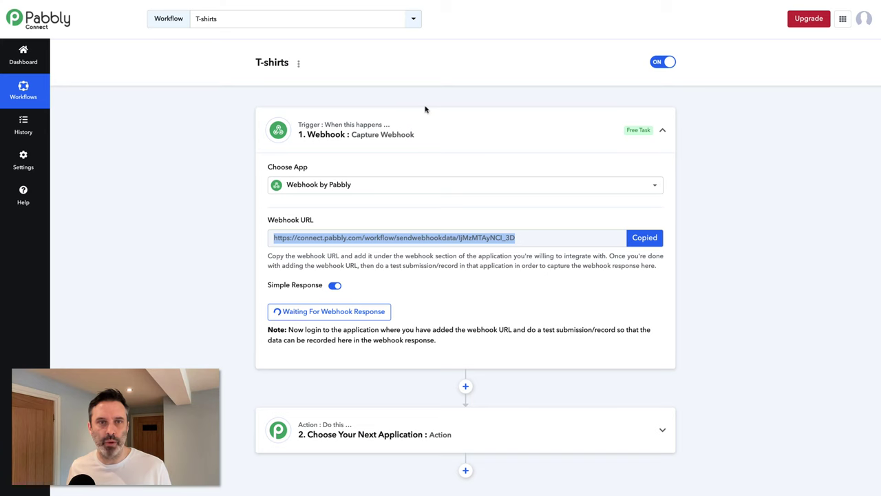
- Send a test request to the copied webhook URL from a new browser tab with quote=What's up folks? and review the captured response
key("super+t")
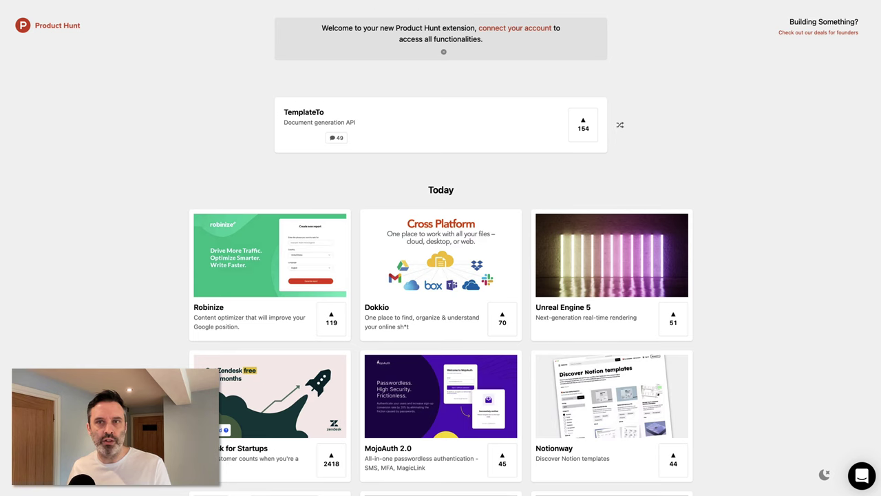
mouse_move(523, 4)
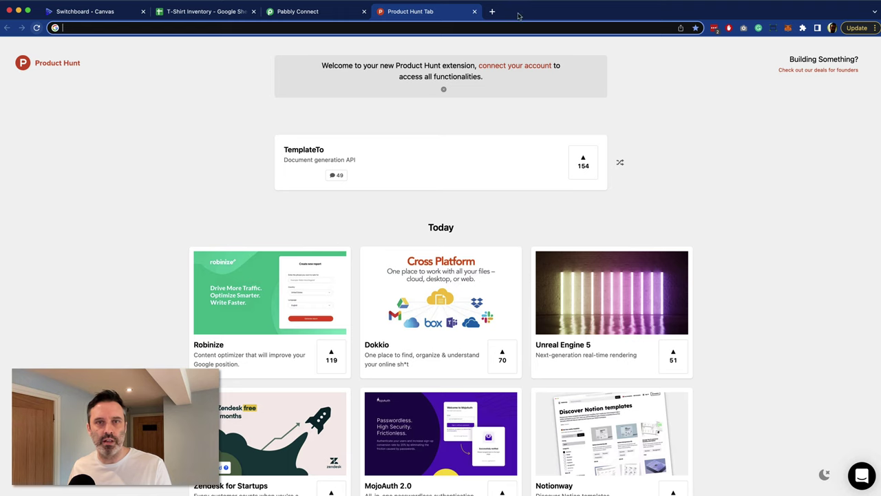
key("super+v")
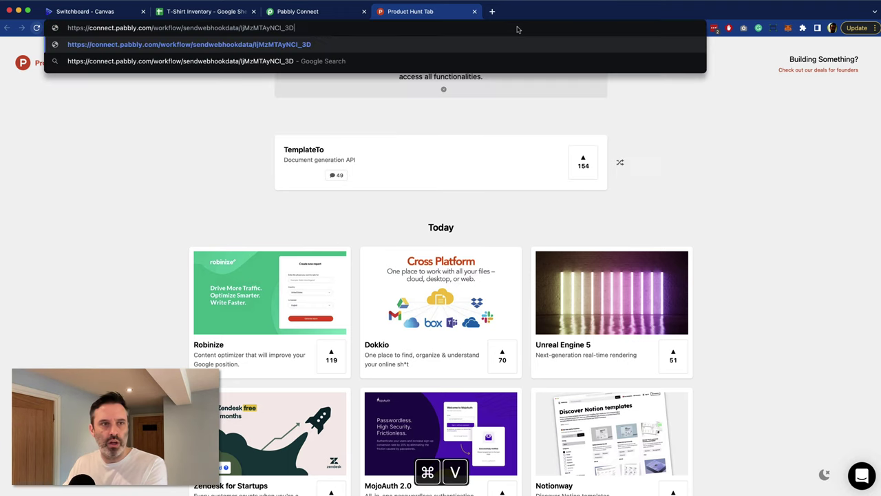
type("?")
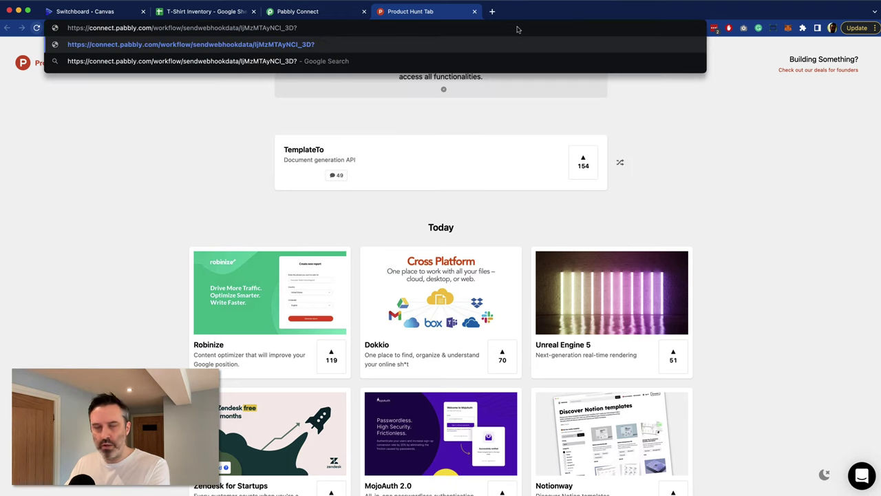
type("quo")
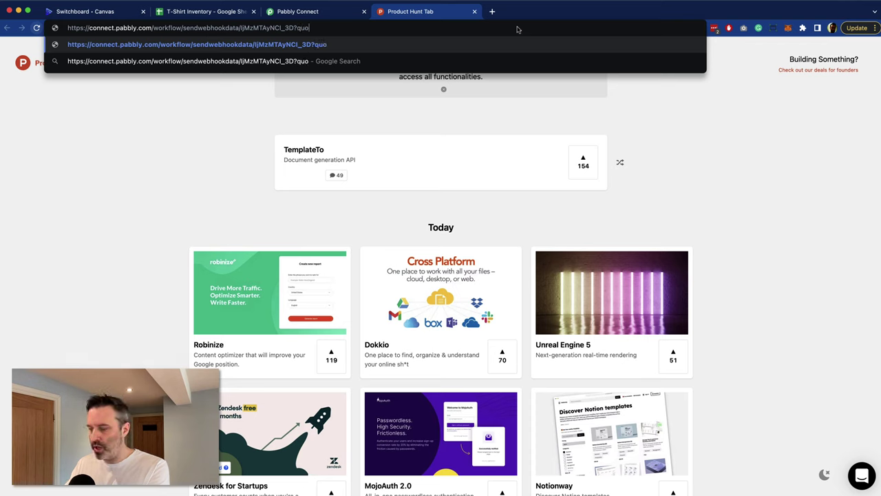
type("te=")
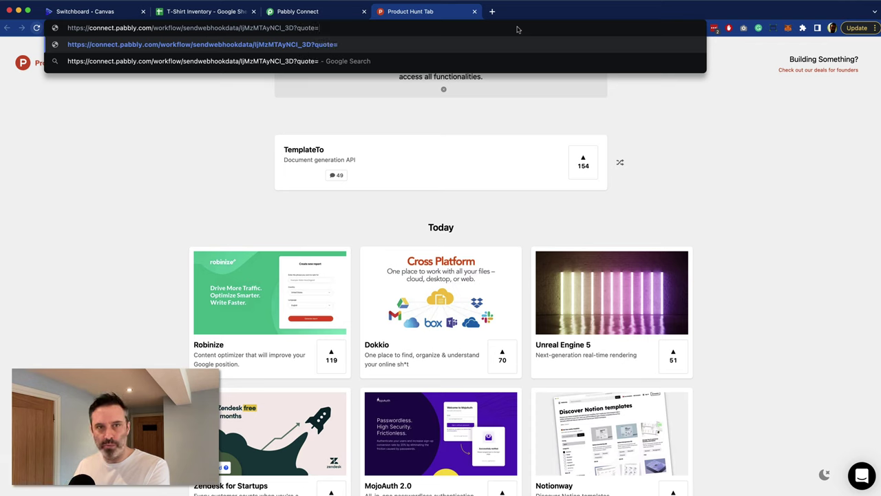
type("What's")
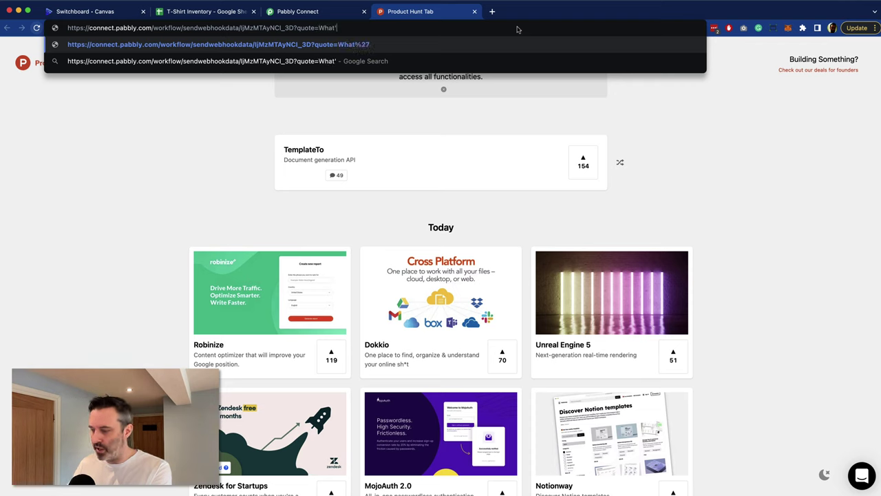
type(" up folkd")
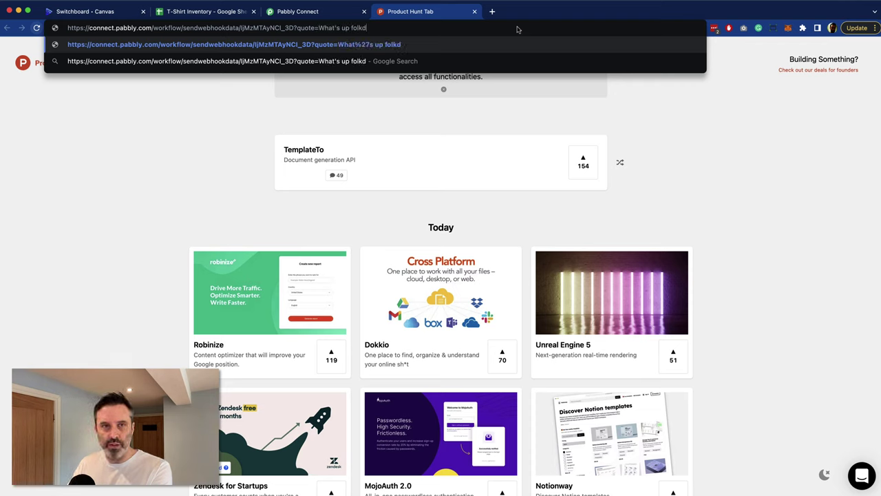
key("BackSpace")
type("s?")
key("Return")
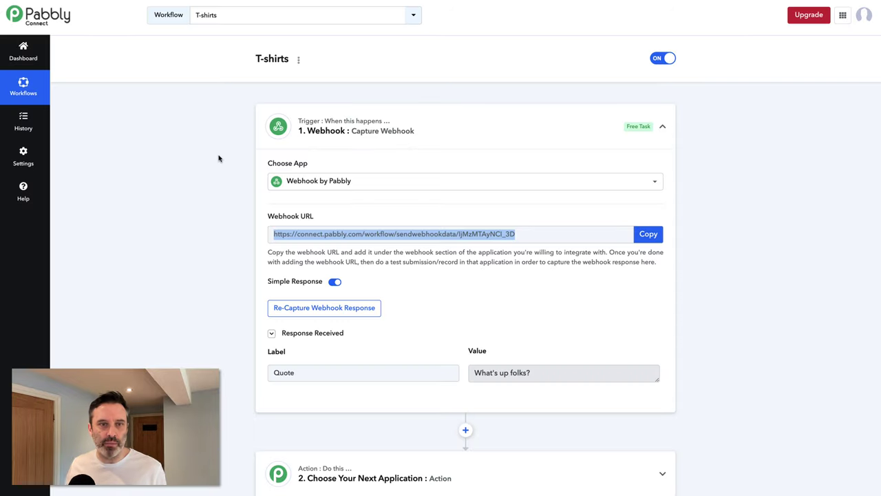
scroll(225, 278, "down", 3)
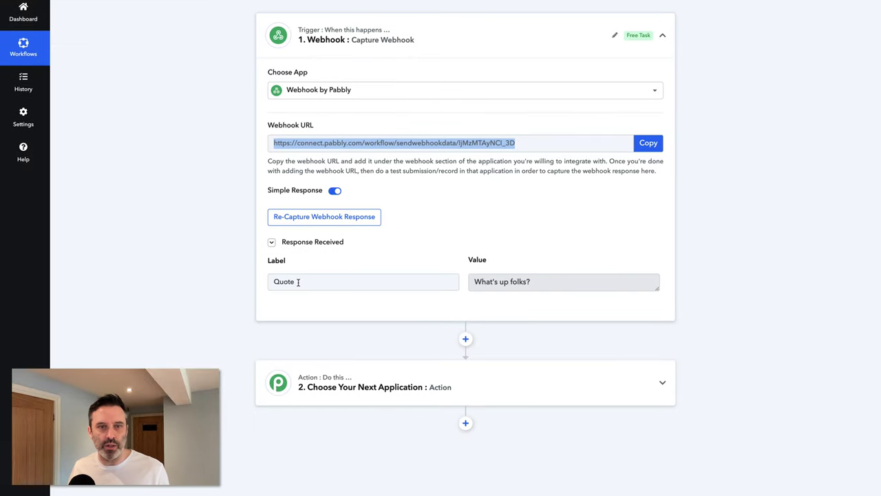
left_click_drag(541, 281, 476, 283)
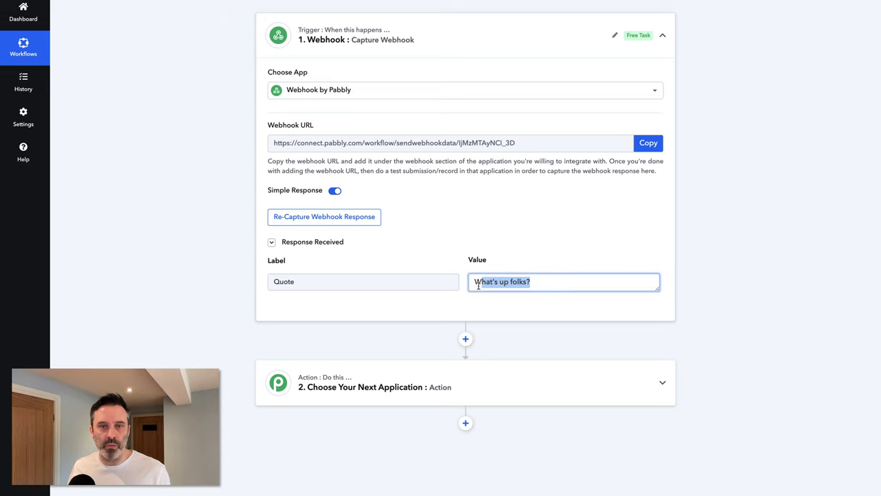
left_click(582, 244)
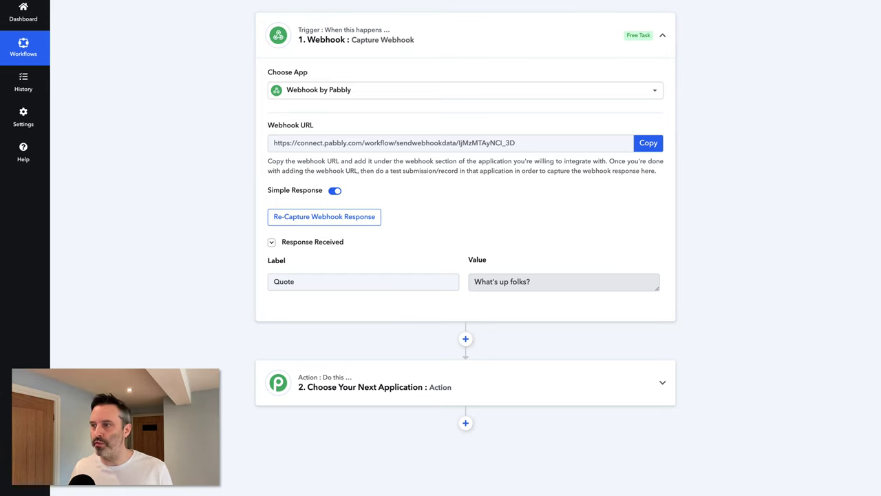
- Set up the workflow's second step as a Google Sheets action with the Lookup Spreadsheet Rows event
scroll(720, 193, "down", 3)
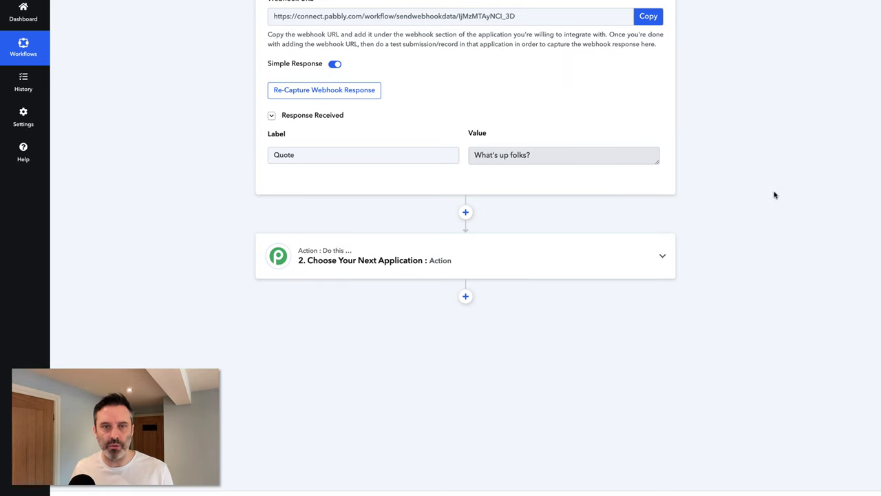
left_click(482, 263)
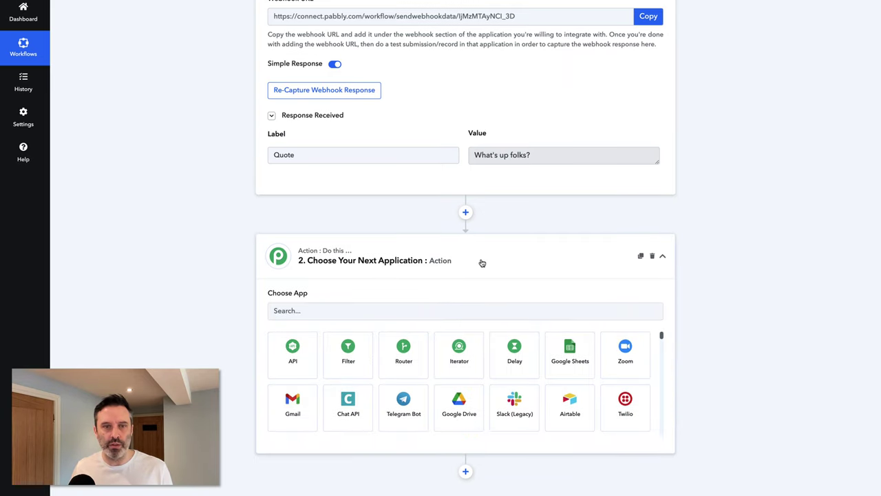
left_click(580, 356)
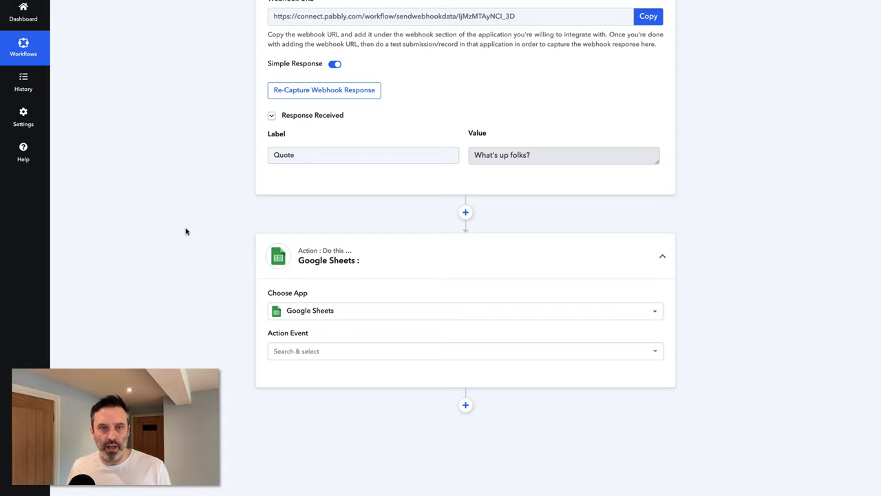
scroll(213, 209, "down", 3)
left_click(323, 250)
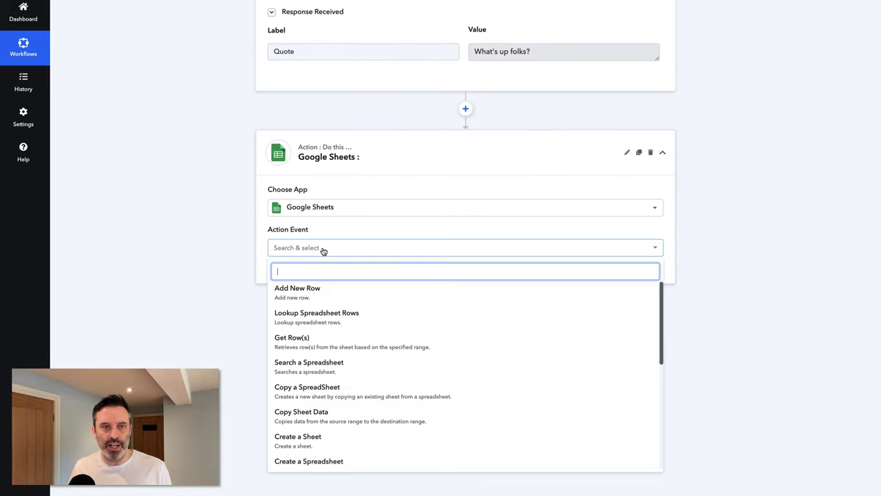
left_click(357, 317)
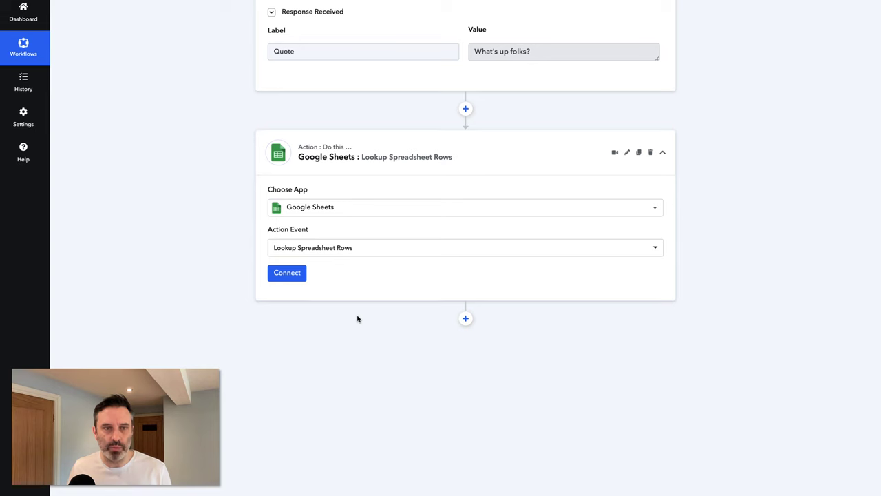
- Connect the lookup action through the existing Google Sheets #1 connection and choose Sheet1 of the T-Shirt Inventory spreadsheet
left_click(284, 273)
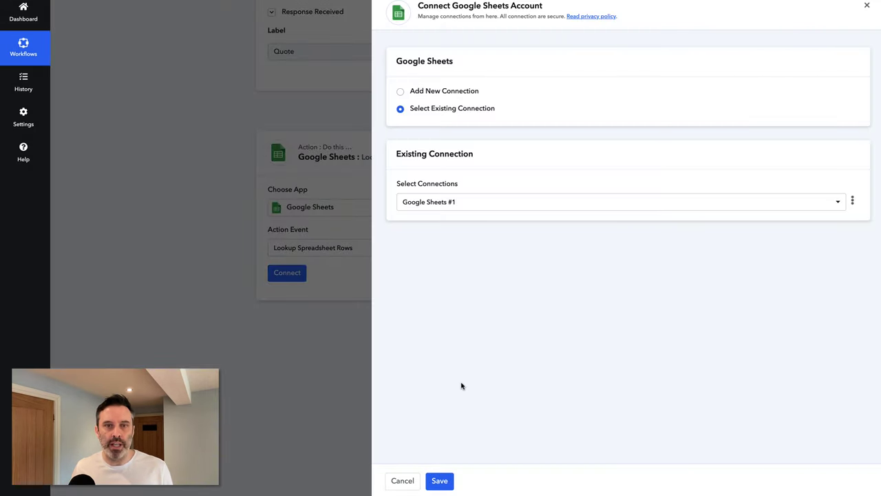
left_click(441, 480)
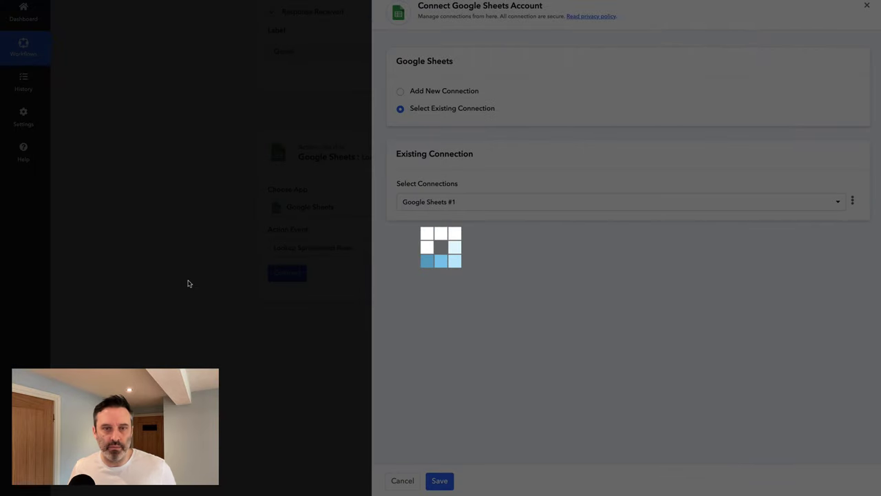
scroll(189, 283, "down", 3)
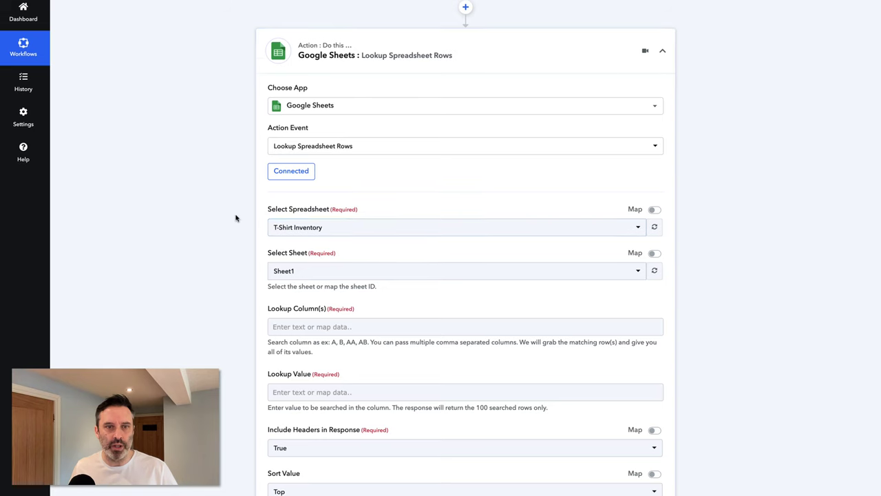
scroll(236, 216, "down", 1)
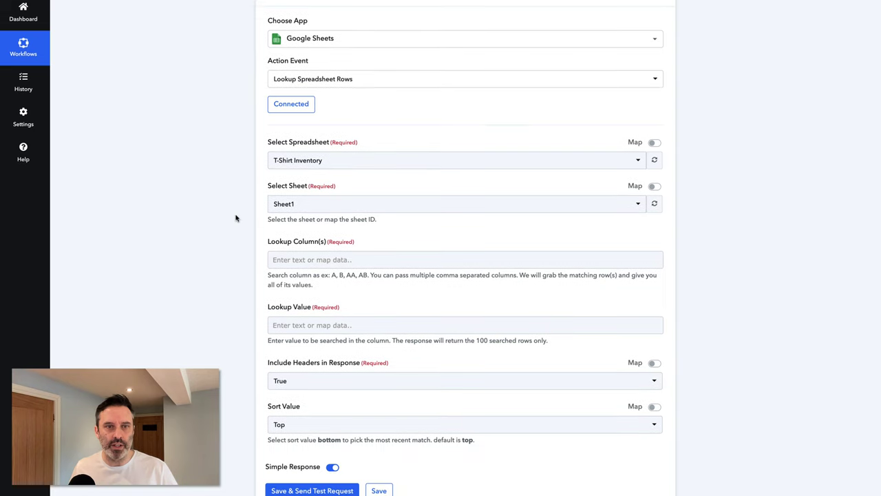
scroll(250, 218, "down", 1)
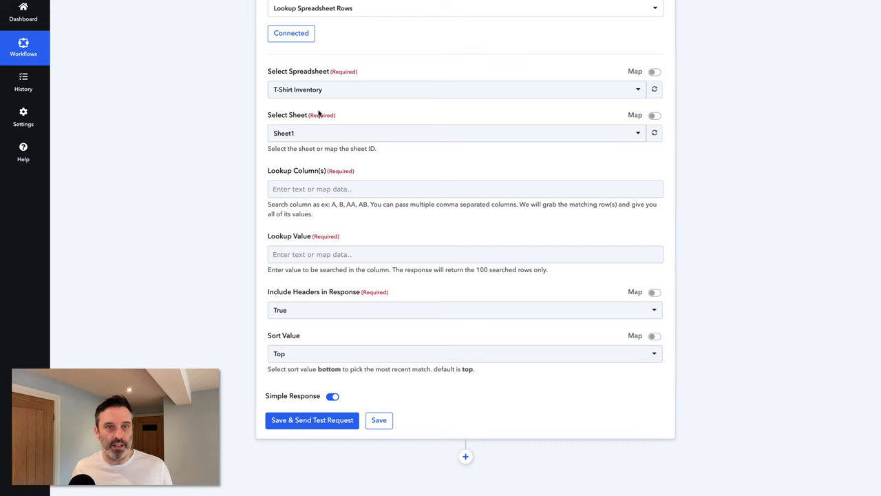
- Set the lookup action's Lookup Column(s) to A and its Lookup Value to yes
left_click(316, 192)
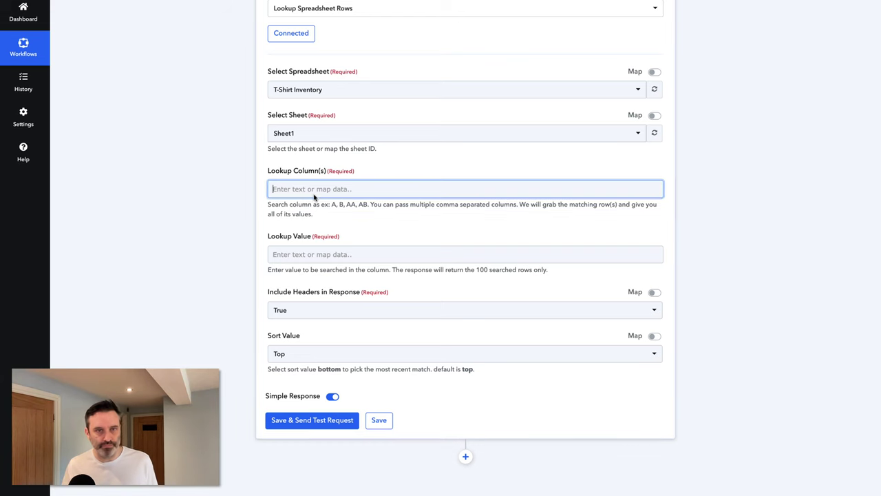
left_click(228, 198)
left_click(316, 189)
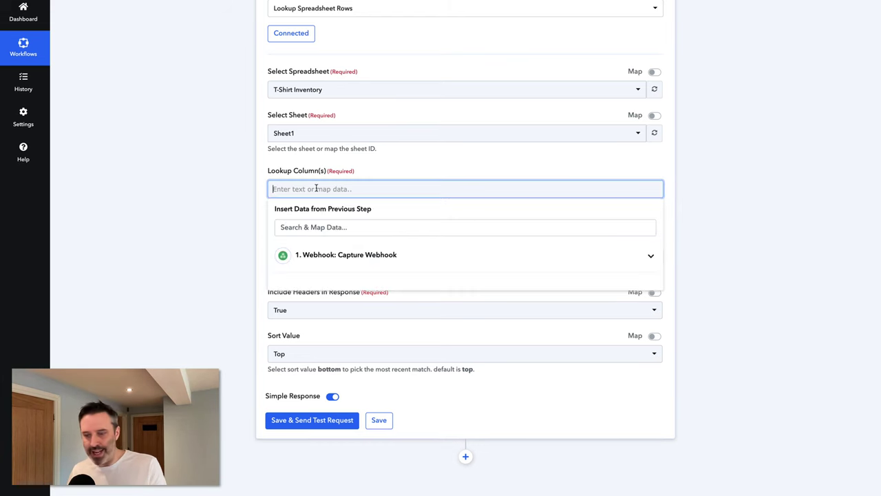
type("A")
left_click(213, 175)
left_click(316, 254)
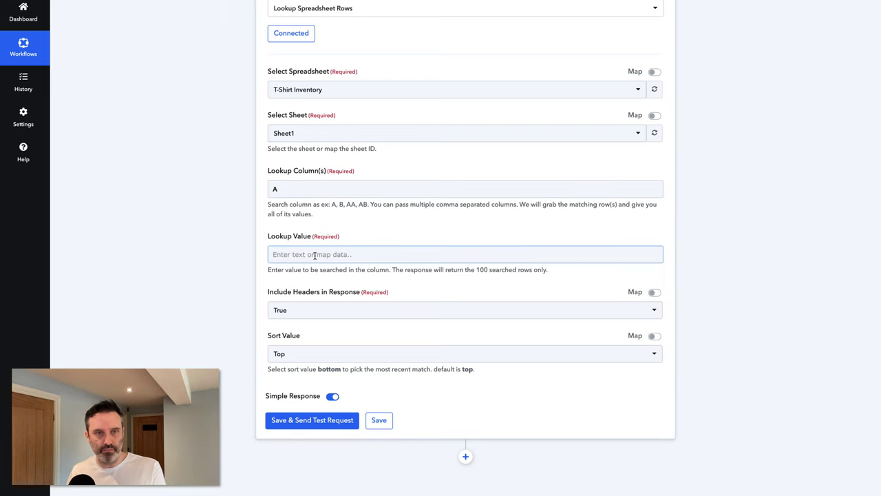
type("yes")
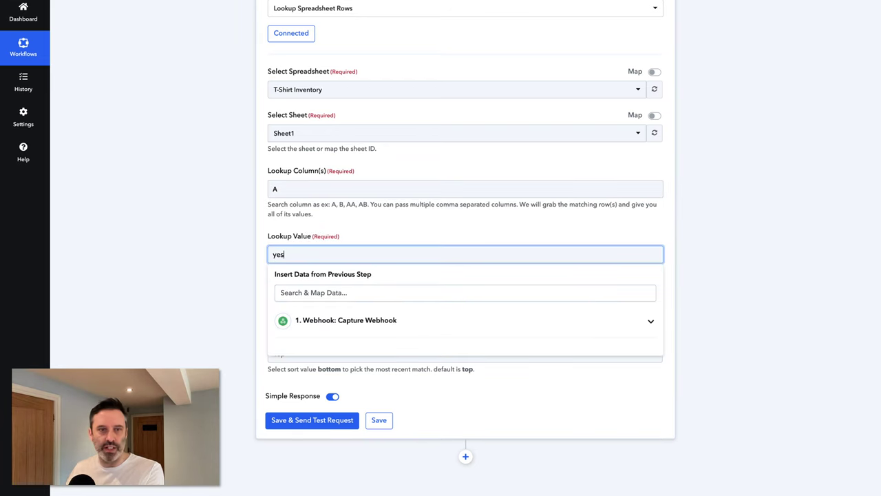
left_click(234, 247)
- Save and test the lookup action with Simple Response turned off, and enlarge the Response Result value to review the returned rows
scroll(222, 249, "down", 1)
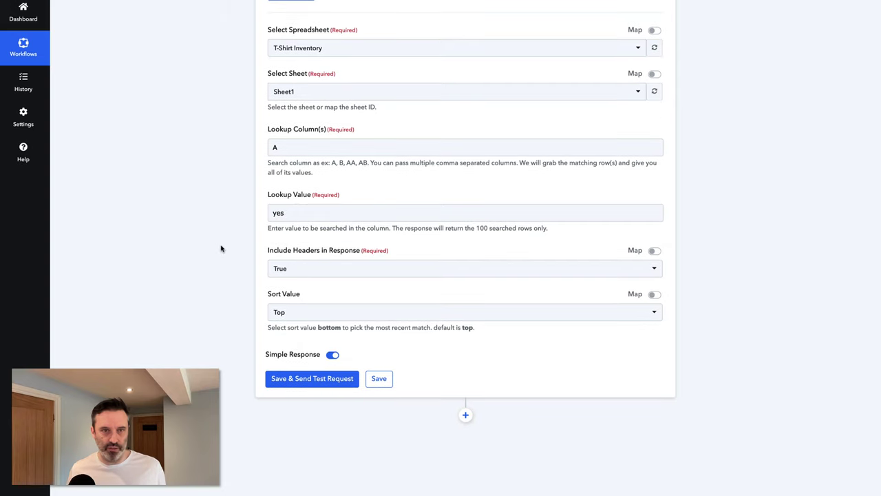
scroll(220, 258, "down", 2)
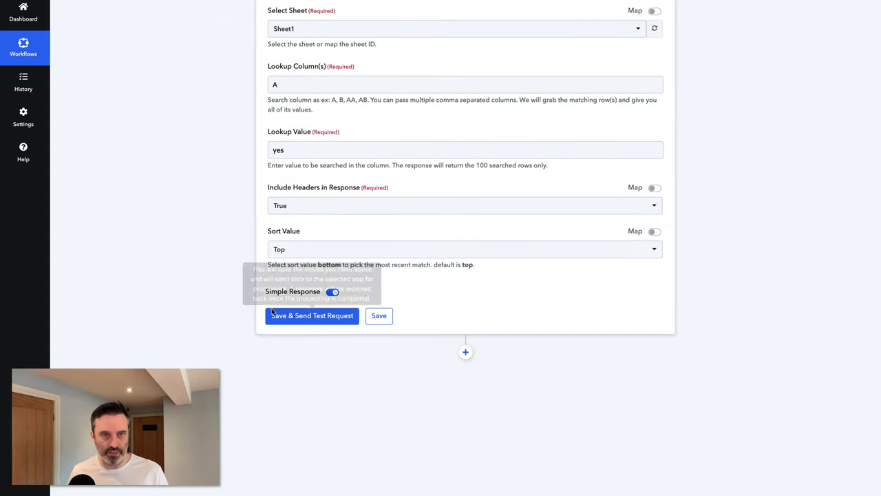
scroll(240, 322, "down", 2)
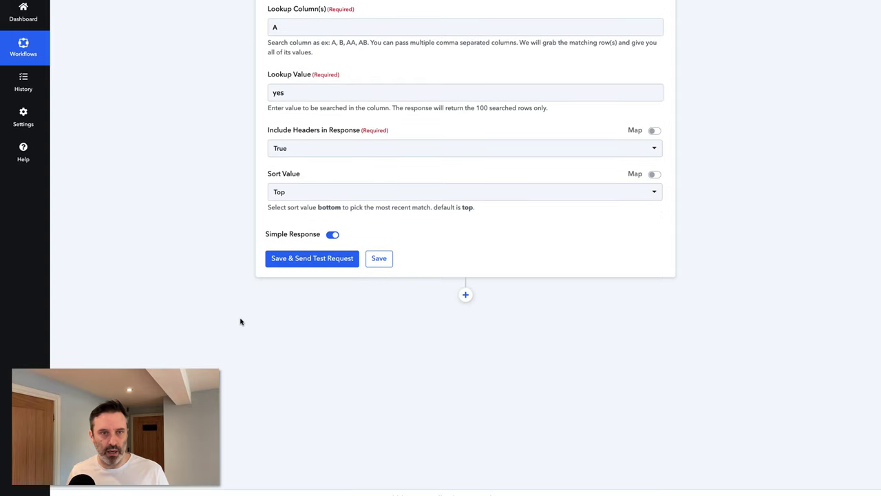
left_click(333, 235)
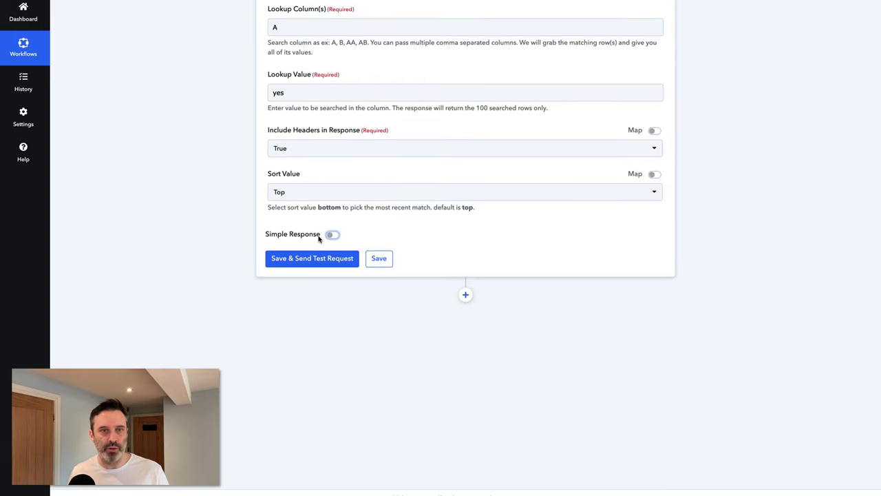
left_click(305, 259)
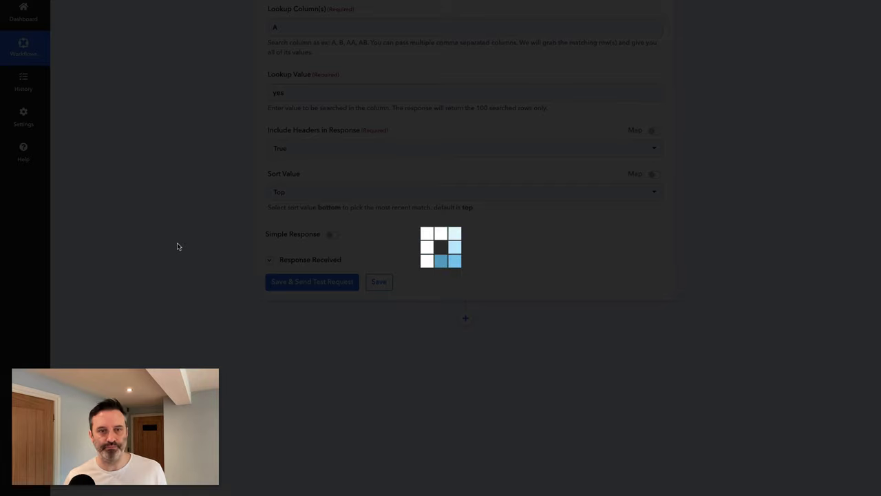
scroll(187, 235, "down", 3)
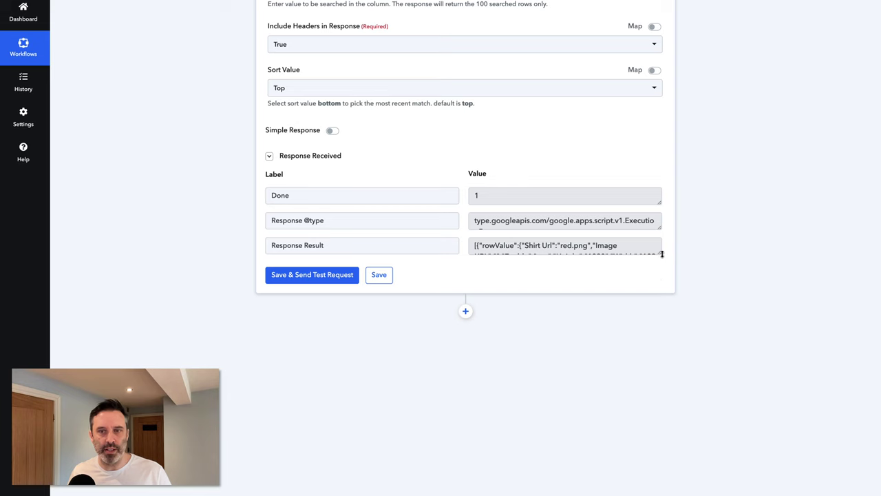
left_click_drag(659, 254, 669, 319)
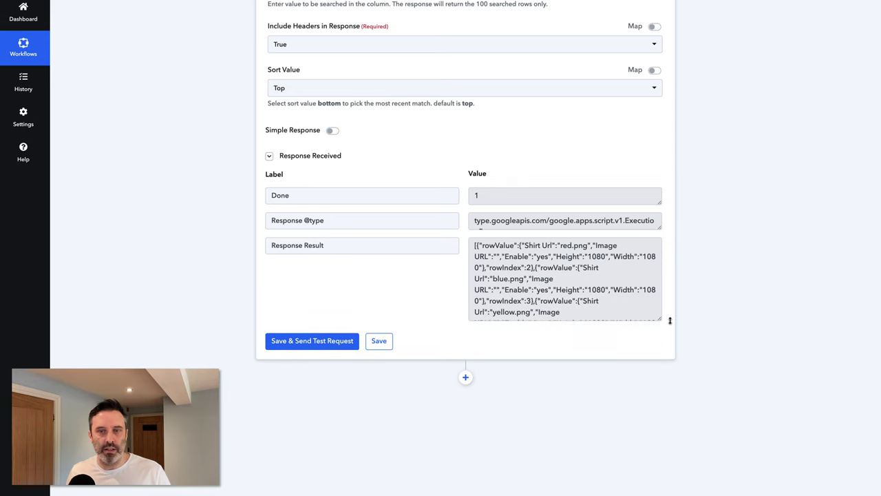
scroll(715, 274, "down", 1)
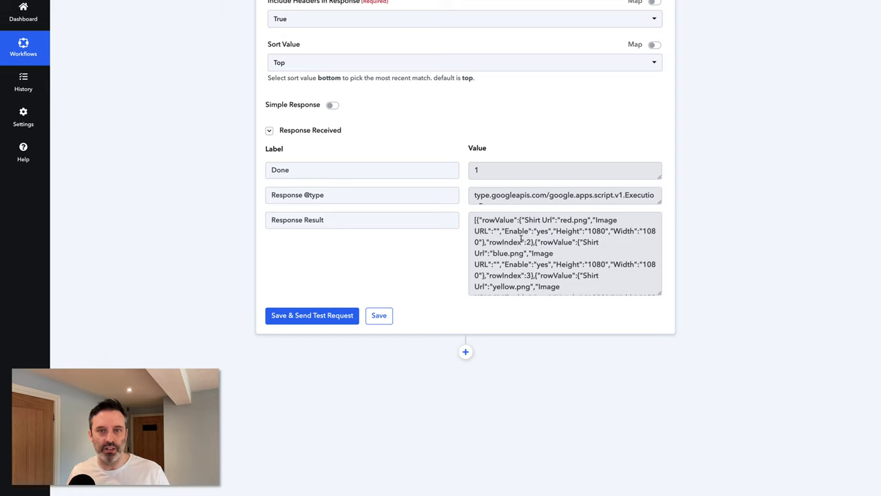
left_click_drag(526, 230, 565, 274)
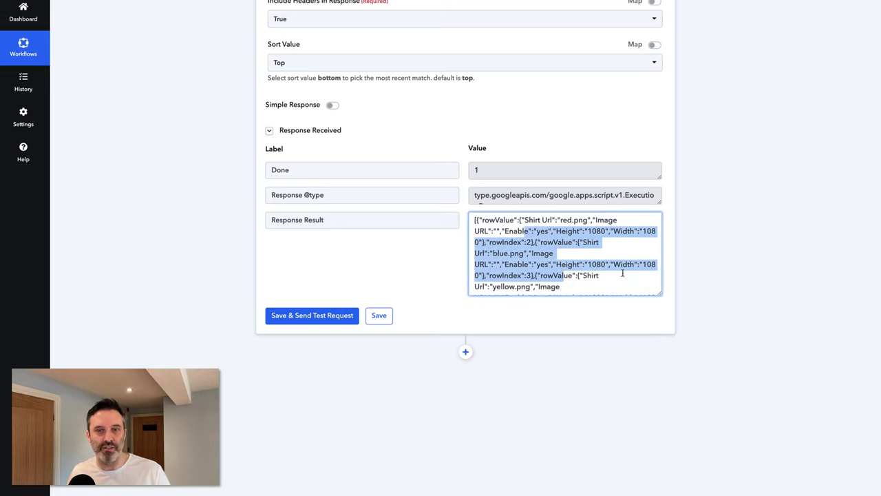
left_click(697, 266)
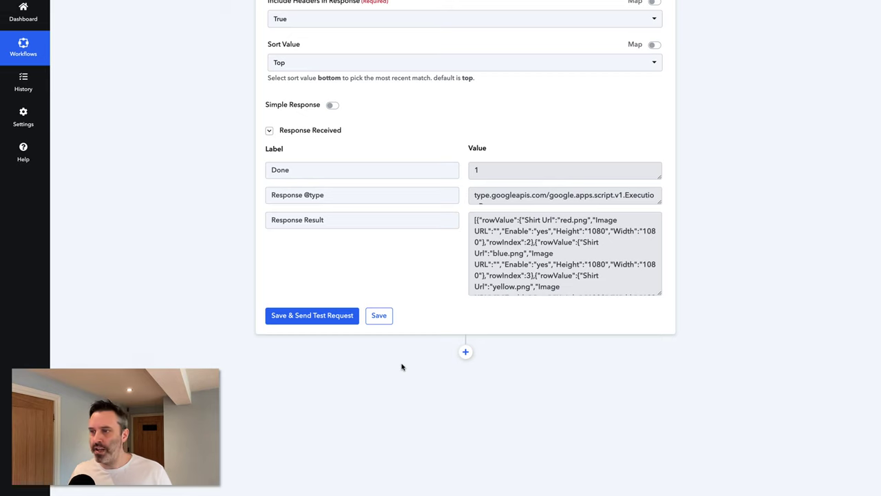
- Add an Iterator by Pabbly action after the lookup, with 2. Response Result [] as its array
scroll(334, 354, "down", 2)
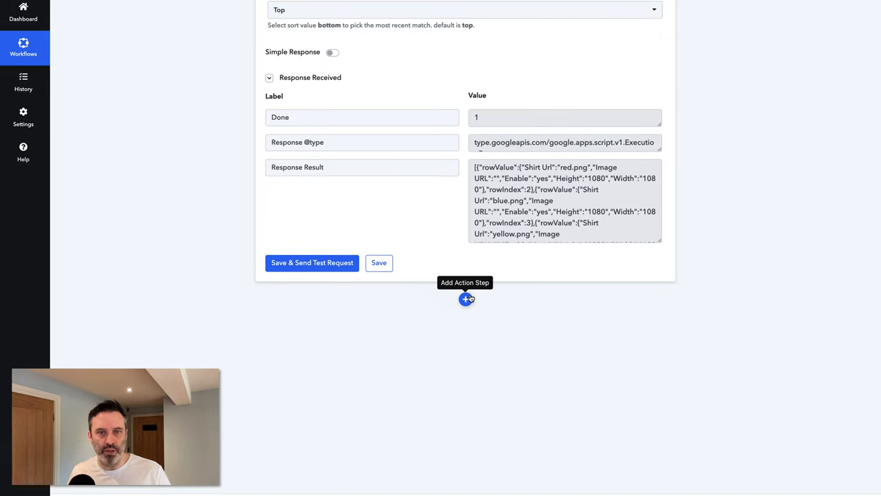
left_click(466, 299)
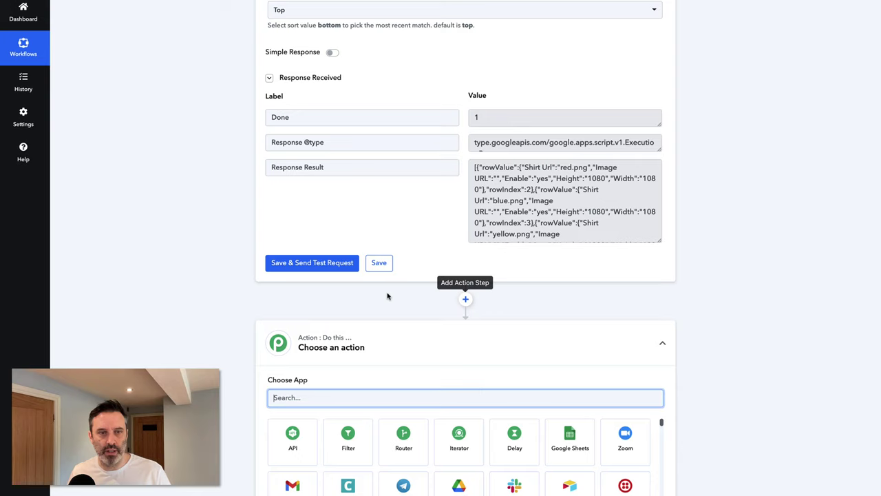
scroll(209, 287, "down", 5)
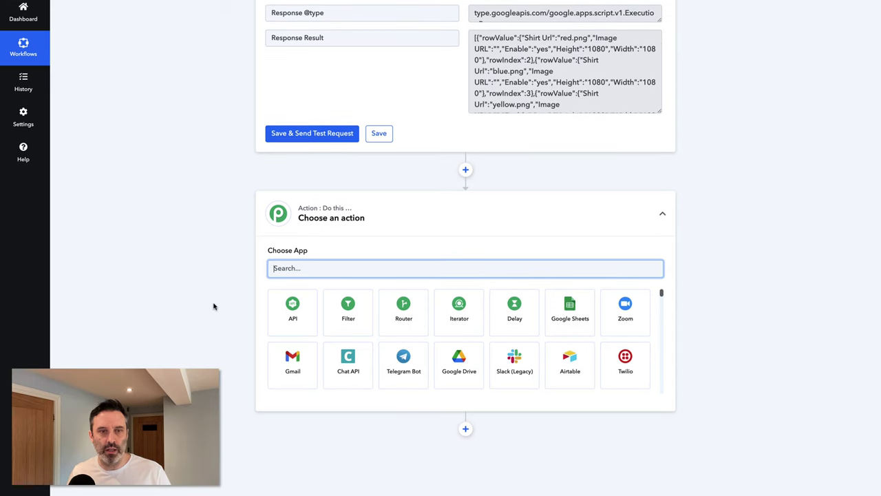
left_click(460, 314)
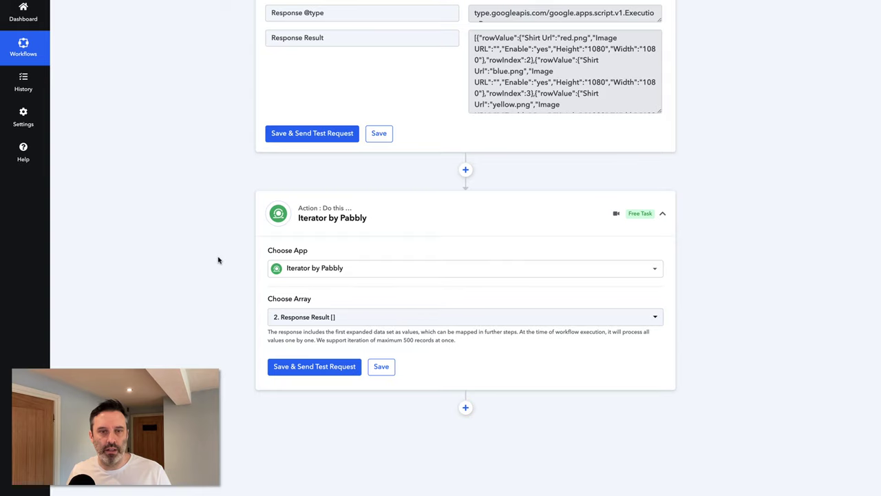
scroll(218, 259, "down", 3)
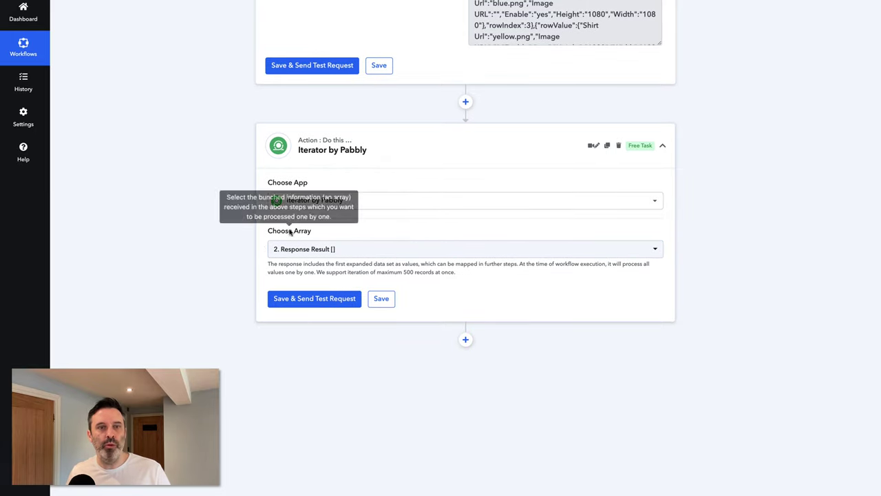
scroll(249, 263, "up", 2)
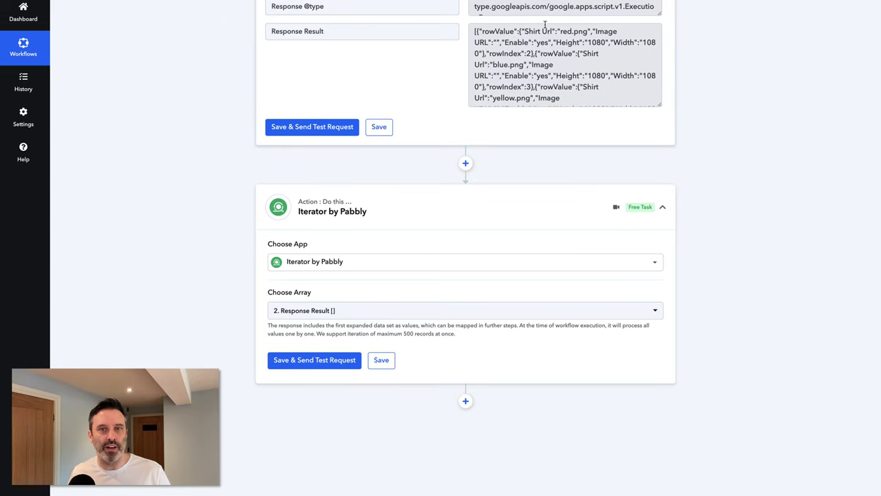
scroll(199, 218, "down", 3)
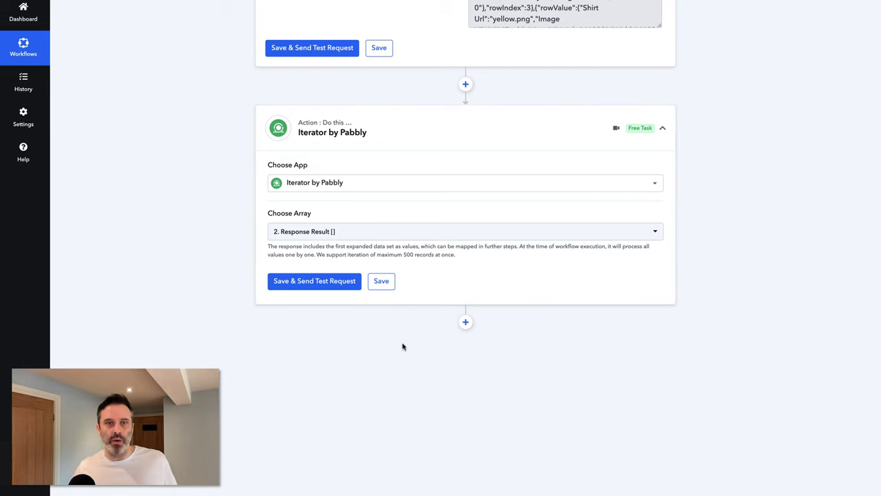
- Send a test request for the iterator, review the first row's fields, and save the step
left_click(330, 284)
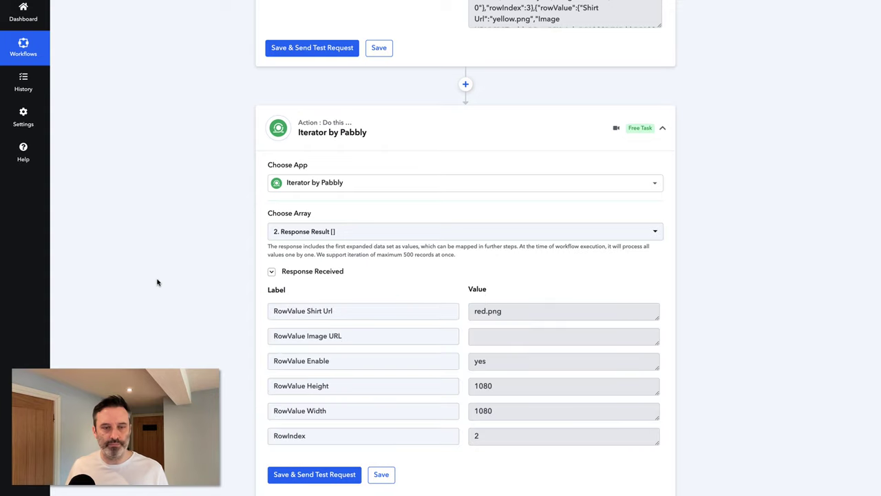
scroll(197, 257, "down", 3)
scroll(214, 227, "down", 2)
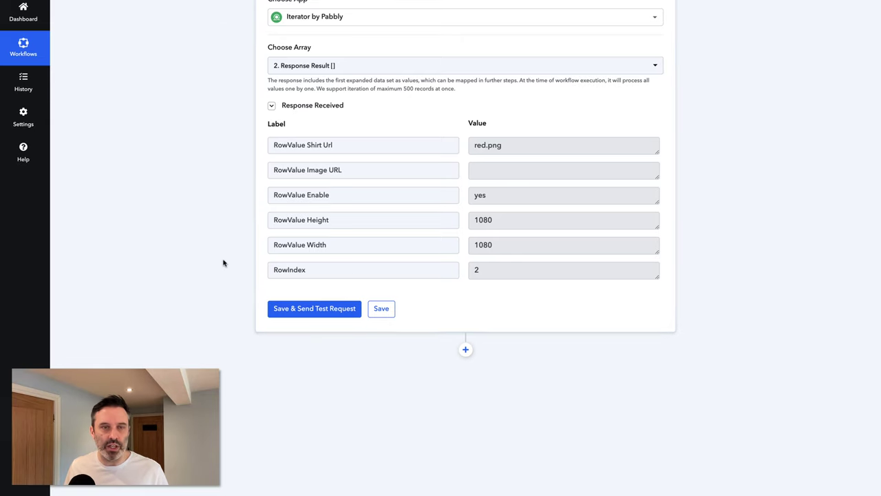
scroll(223, 263, "down", 1)
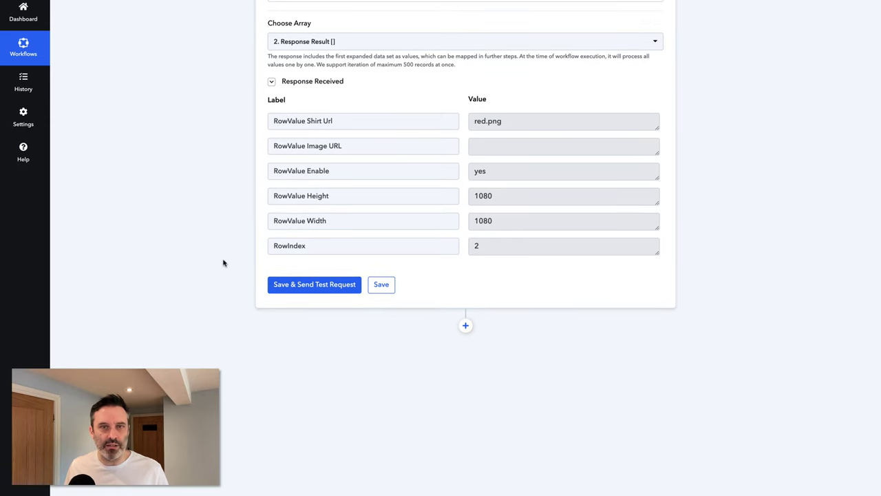
left_click(385, 290)
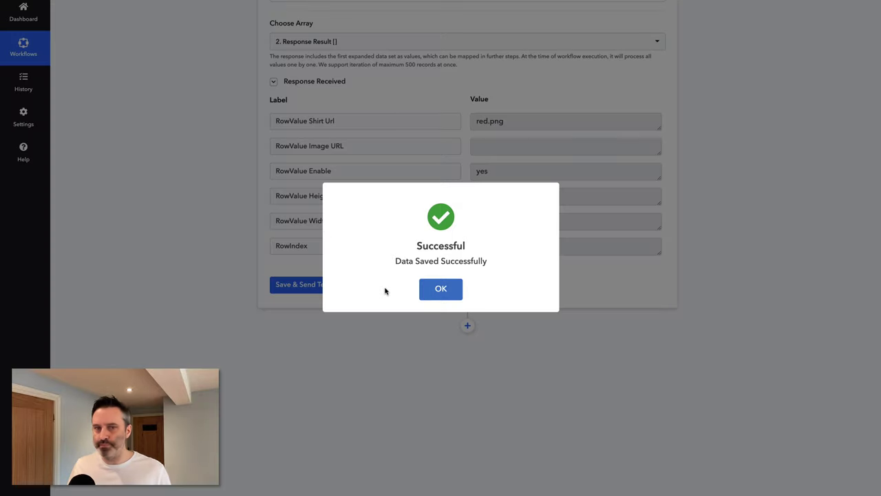
left_click(441, 288)
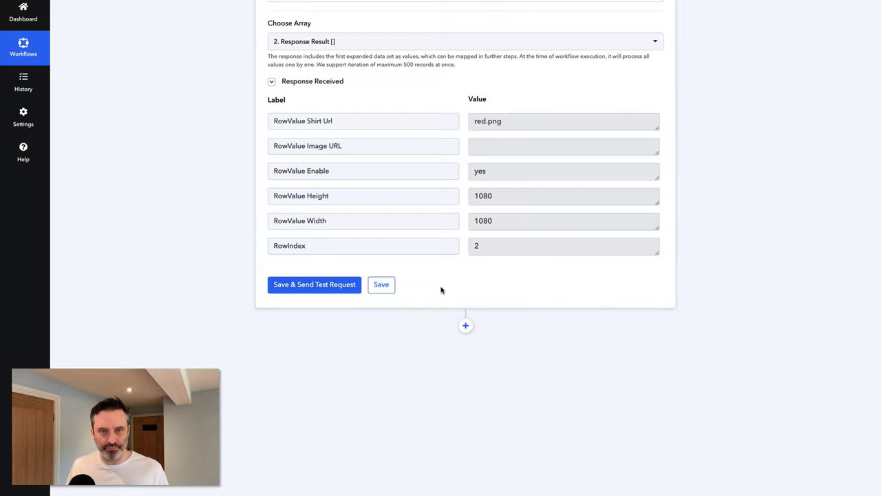
- Add a Switchboard Canvas action after the iterator with the Create Image(s) event
left_click(468, 325)
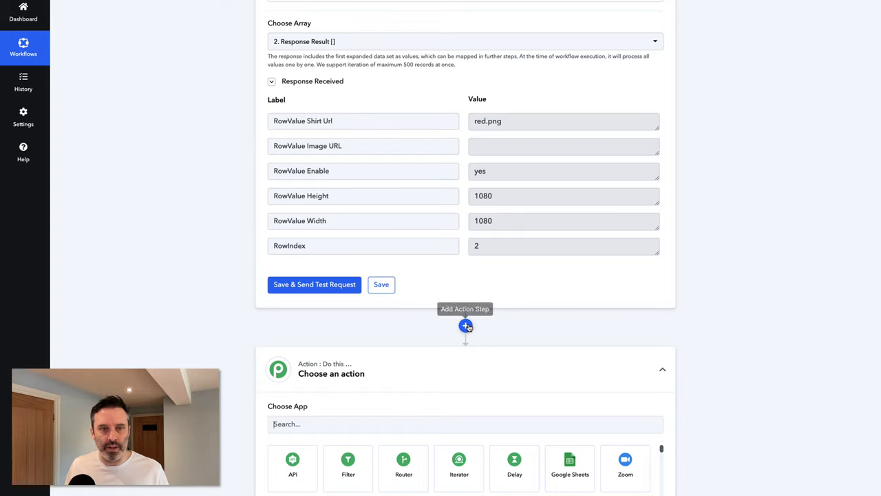
scroll(230, 315, "down", 3)
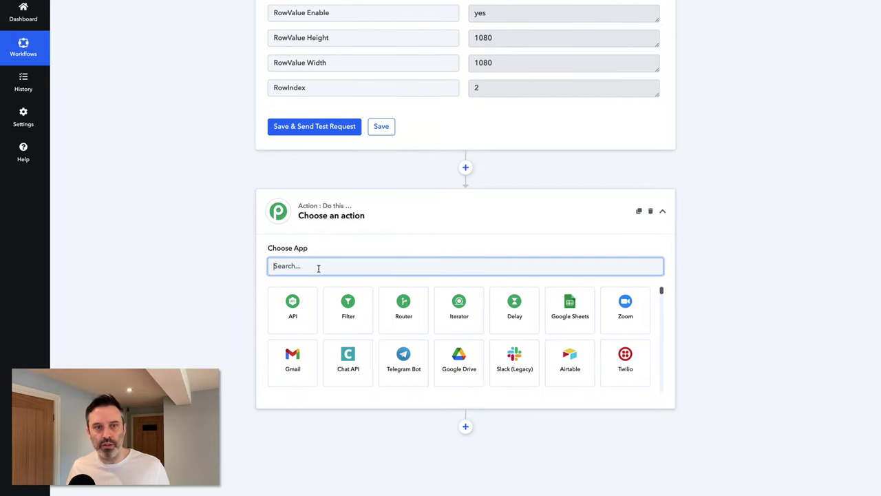
type("Canvas")
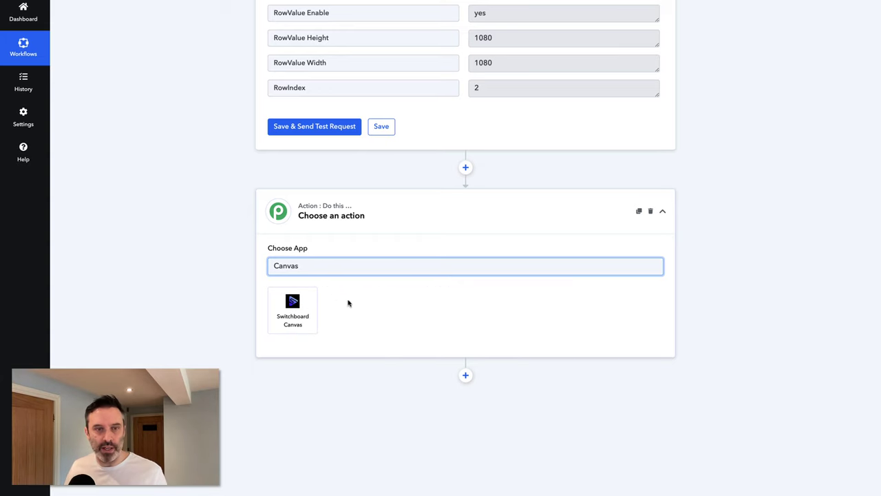
left_click(292, 306)
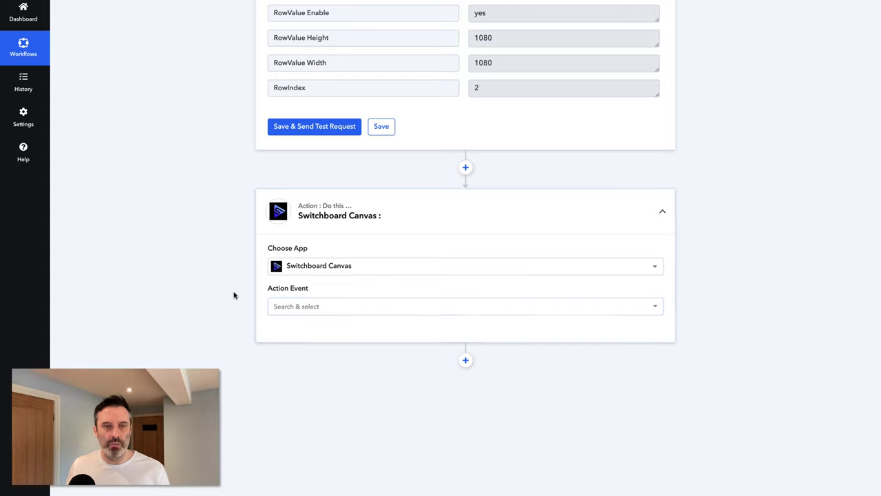
scroll(234, 296, "down", 1)
left_click(312, 249)
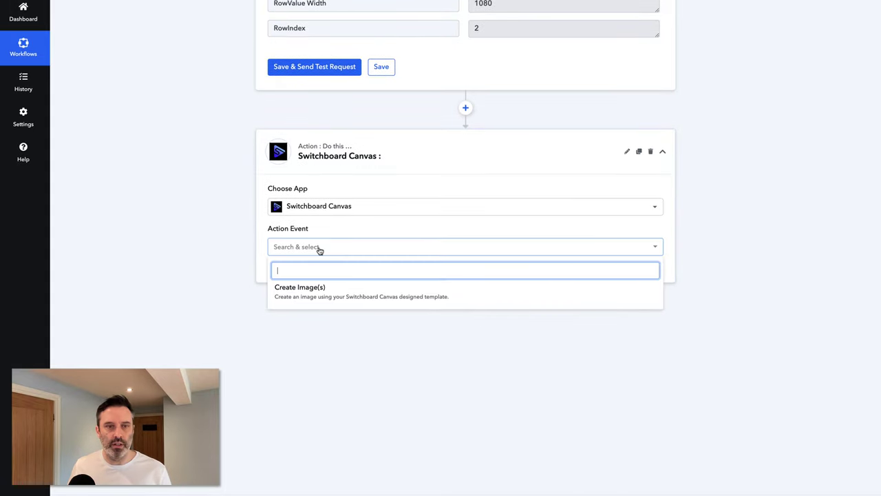
left_click(316, 289)
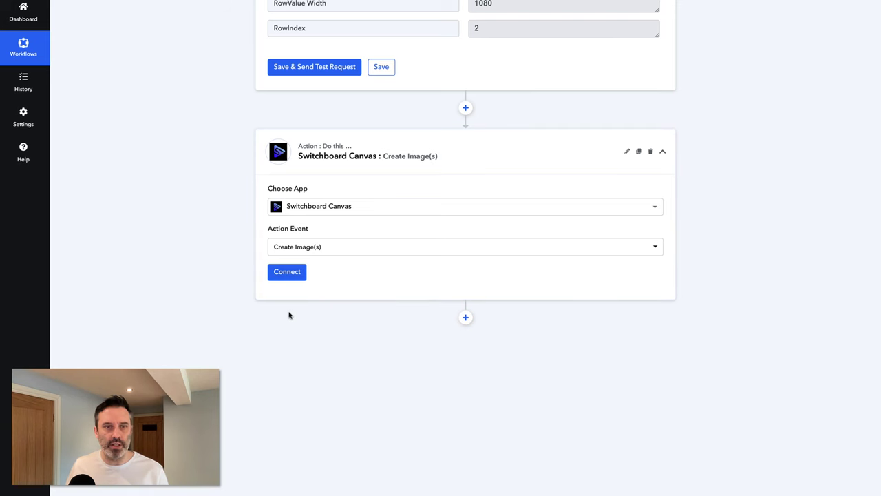
- Connect the image action through the existing Switchboard Canvas #3 connection to load its t-shirt template fields
left_click(289, 273)
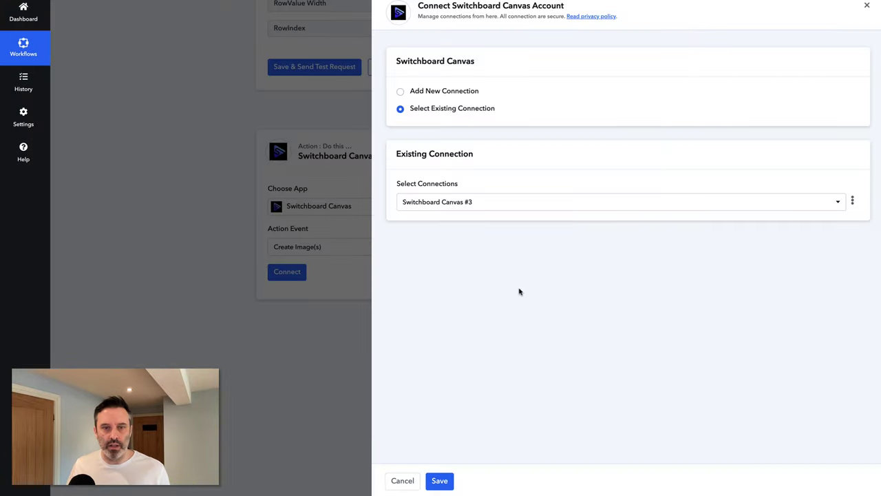
left_click(440, 481)
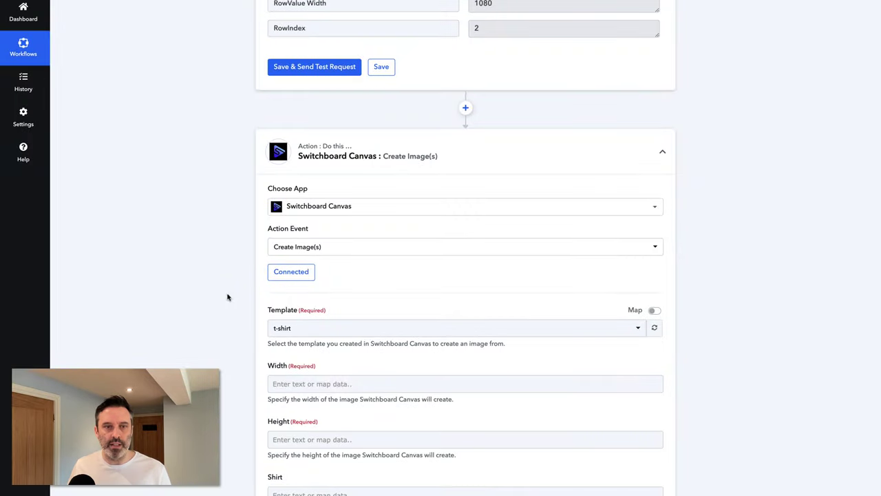
scroll(227, 297, "down", 2)
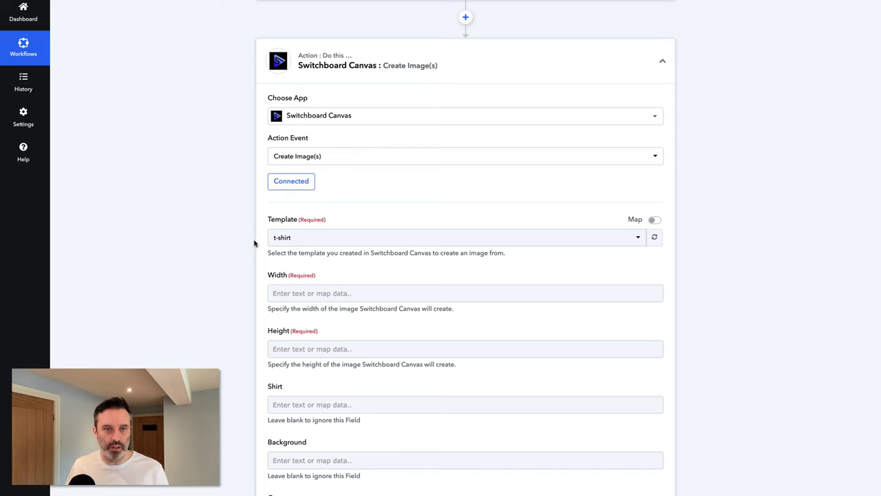
- Map the image action's Width to the iterator's RowValue Width
scroll(244, 246, "down", 2)
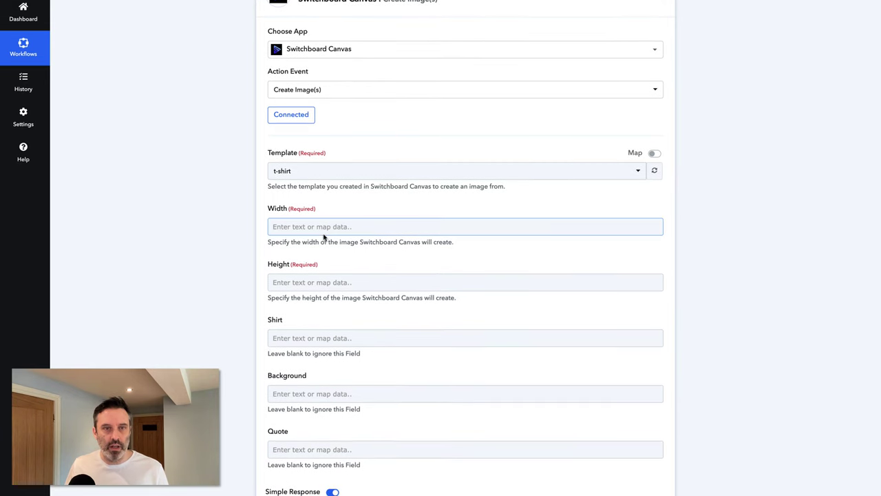
scroll(227, 238, "down", 2)
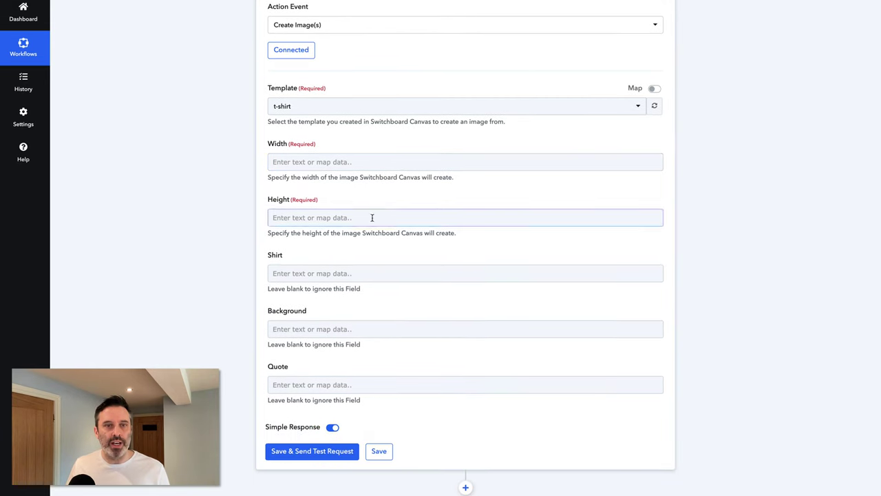
scroll(252, 223, "up", 1)
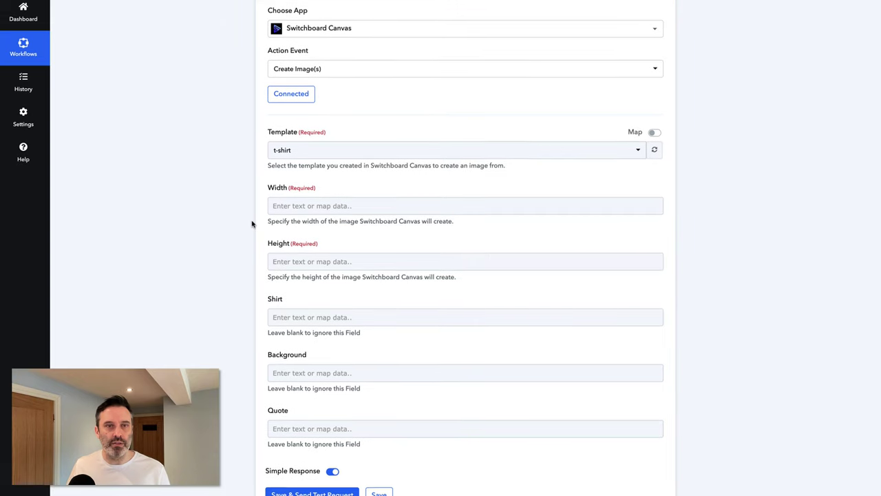
scroll(250, 203, "up", 1)
scroll(250, 204, "down", 1)
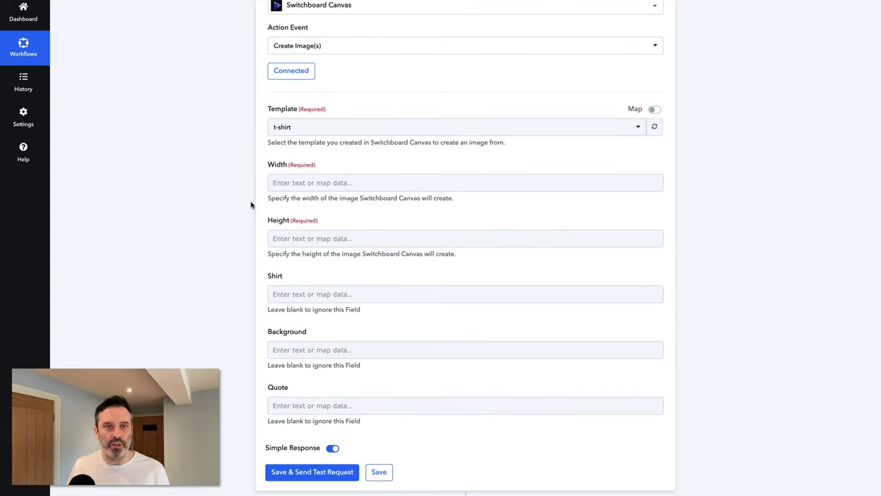
left_click(366, 184)
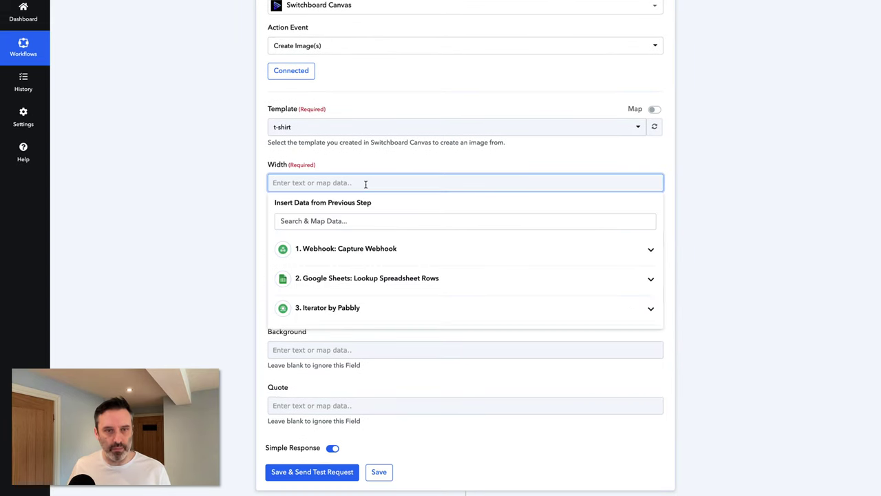
left_click(394, 278)
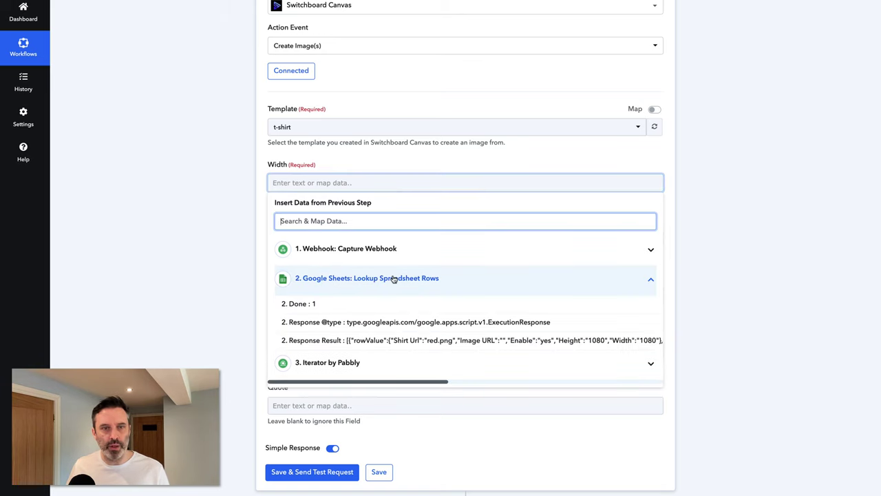
left_click(344, 362)
scroll(230, 344, "down", 2)
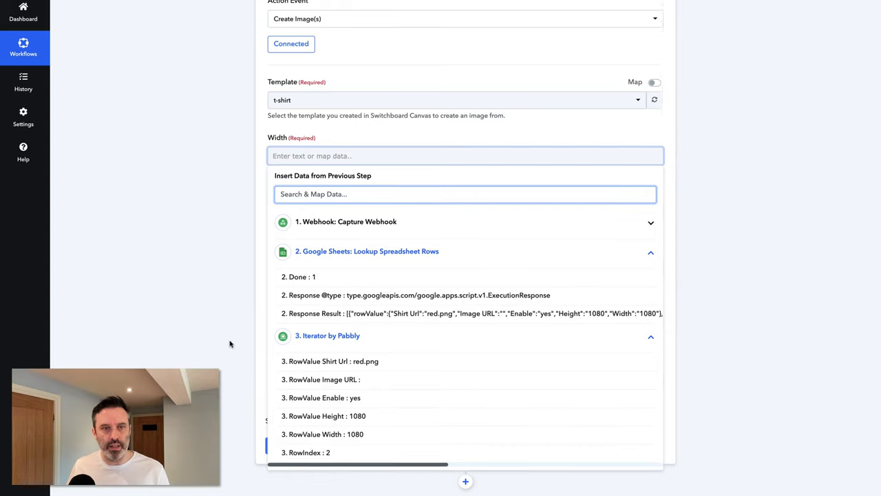
scroll(351, 318, "down", 4)
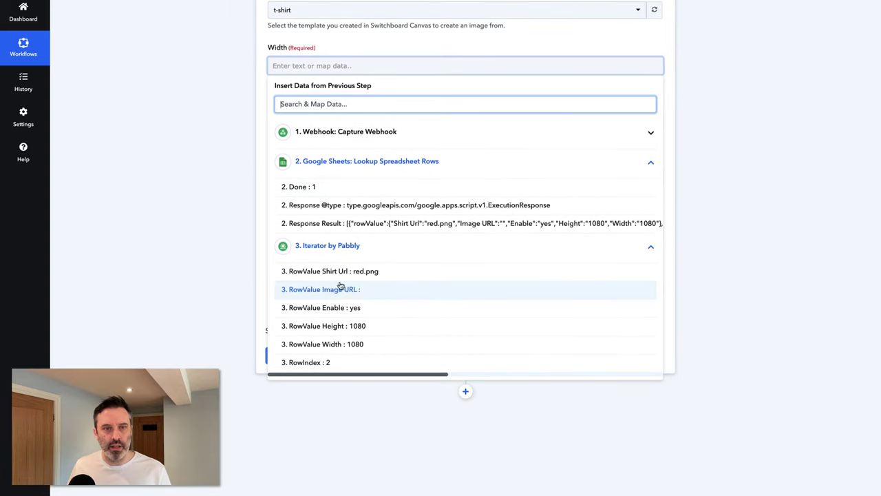
left_click(335, 345)
left_click(243, 239)
- Map the image action's Height to RowValue Height from the Iterator by Pabbly step
left_click(336, 129)
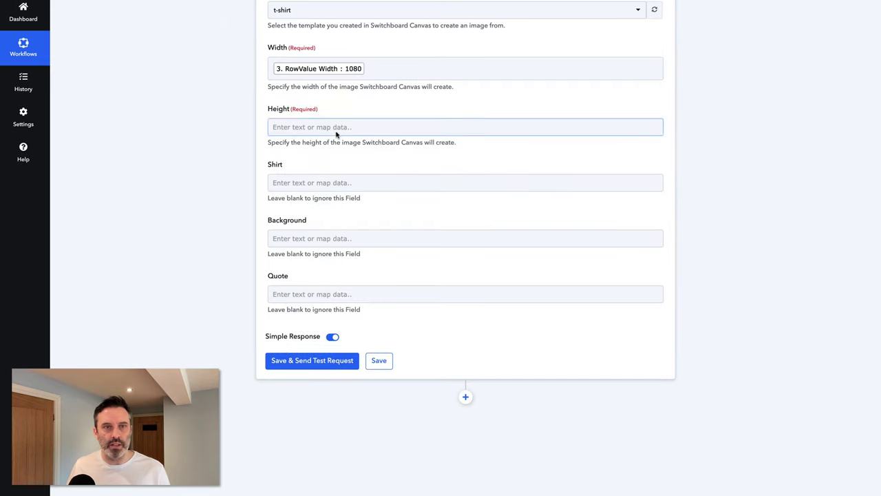
left_click(339, 252)
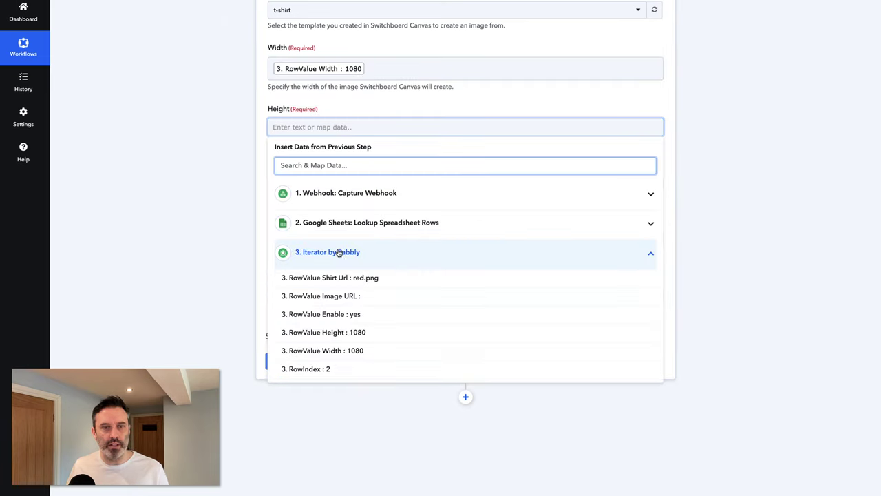
left_click(361, 333)
left_click(199, 186)
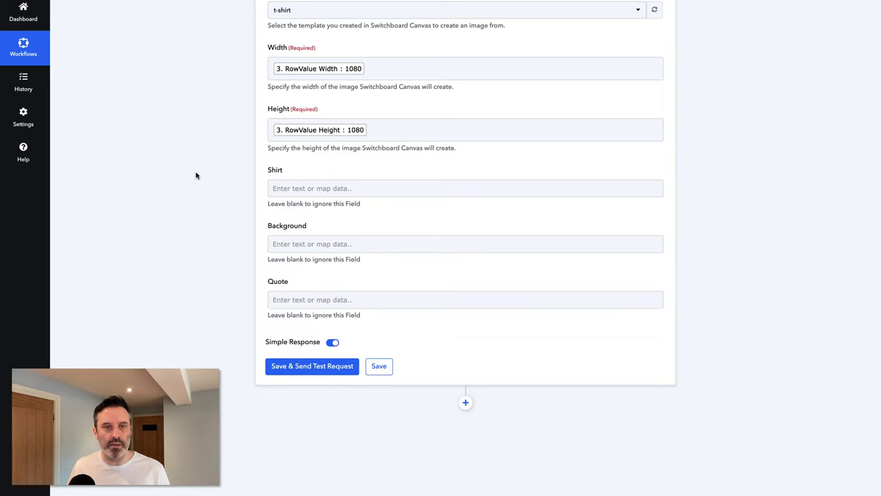
- Map the template's Quote field to the Quote value from the Capture Webhook step
scroll(214, 167, "down", 1)
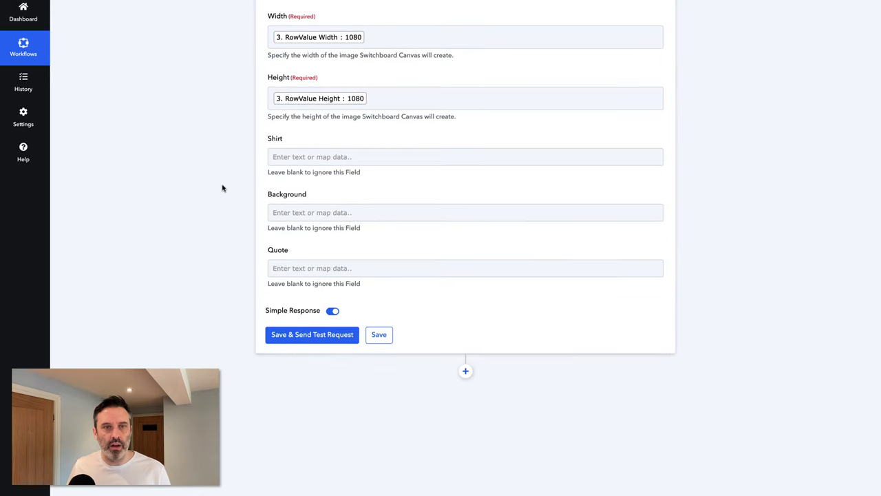
scroll(222, 187, "up", 1)
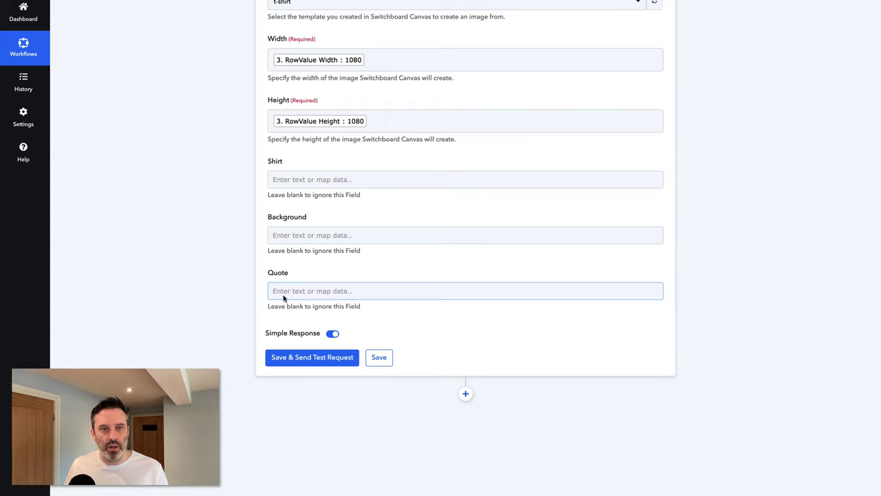
left_click(308, 291)
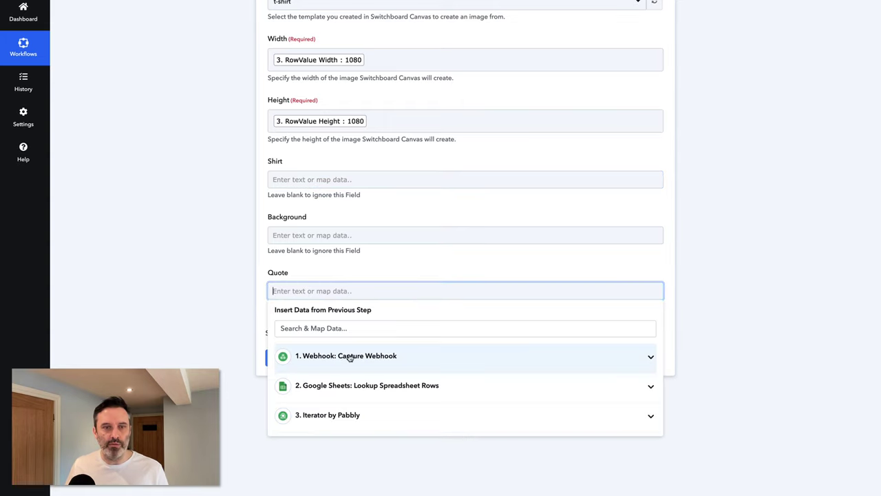
left_click(349, 356)
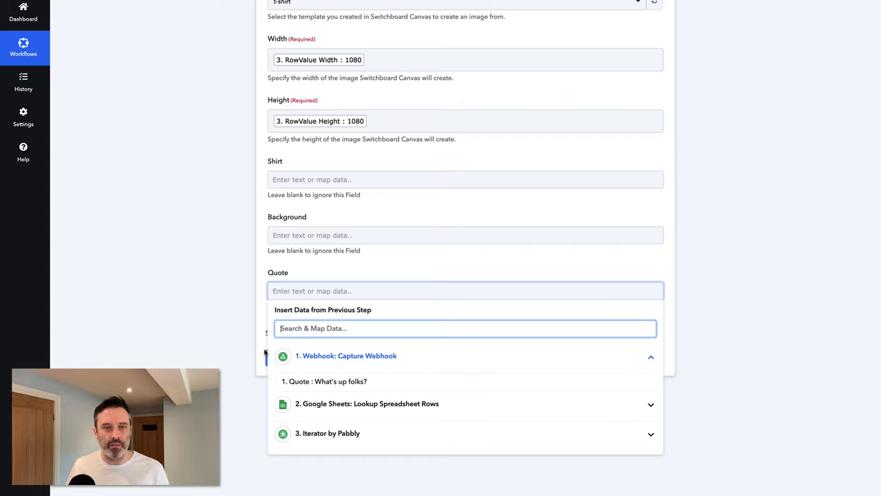
left_click(338, 387)
left_click(233, 304)
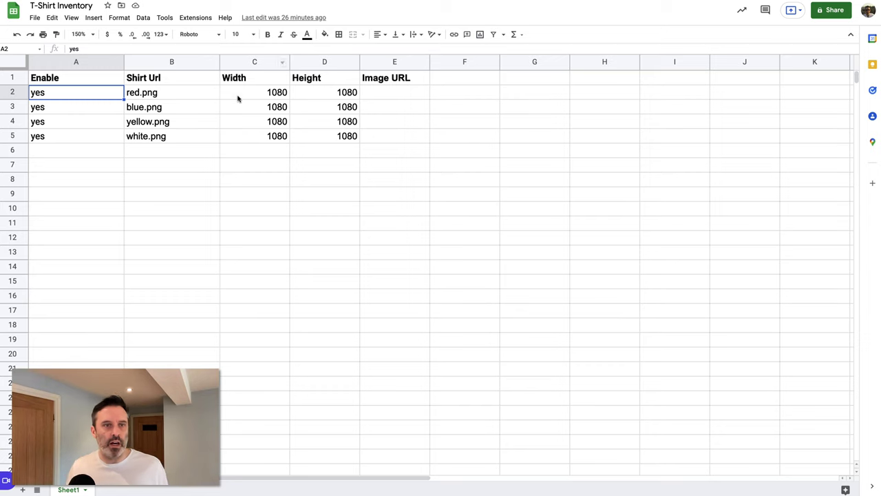
- Check the file names in the Shirt Url column of the T-Shirt Inventory sheet, and return to the workflow
left_click(170, 97)
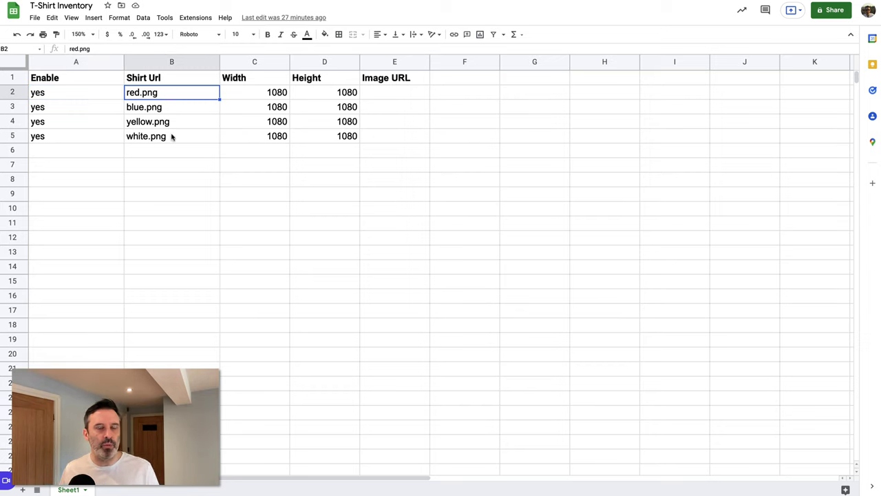
left_click(172, 136)
left_click(174, 92)
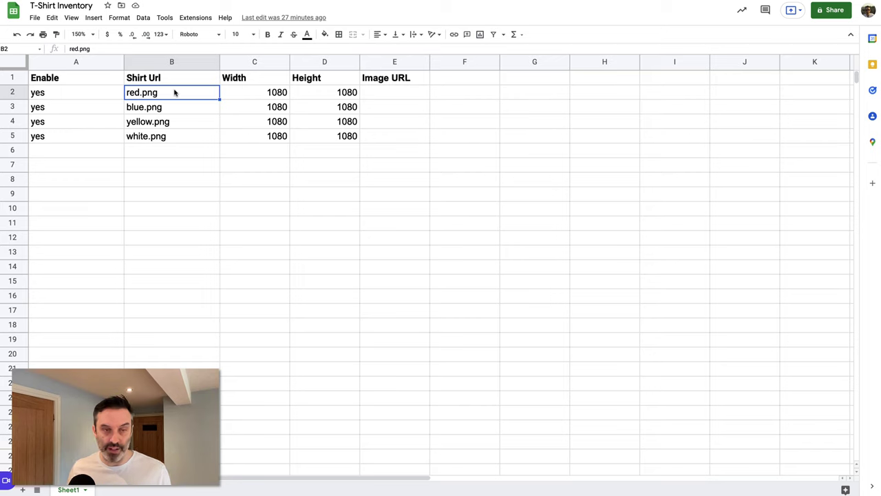
key("super+Tab")
key("super+Tab")
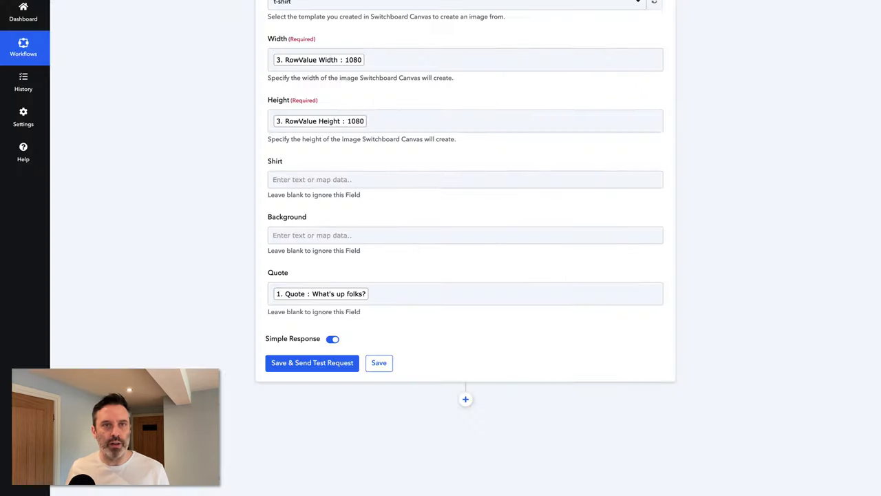
left_click(330, 177)
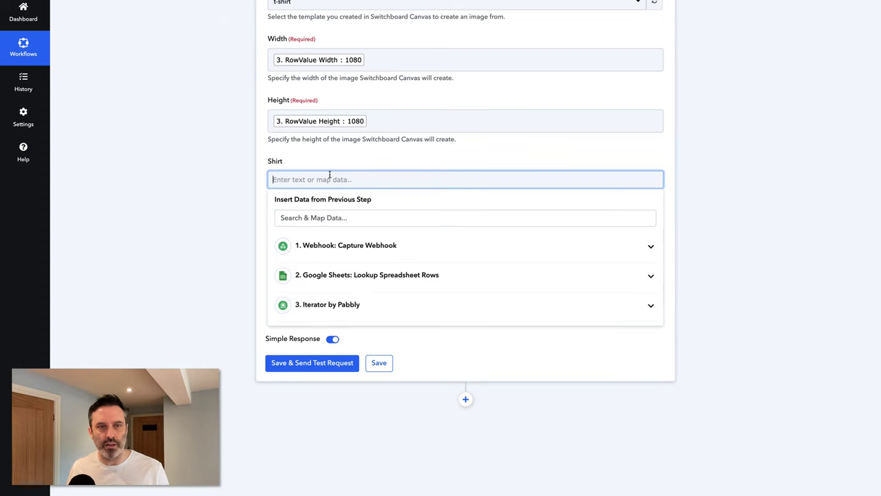
type("https://ss-open-assets.s3.amazonaws.com/t-shirts/white.png")
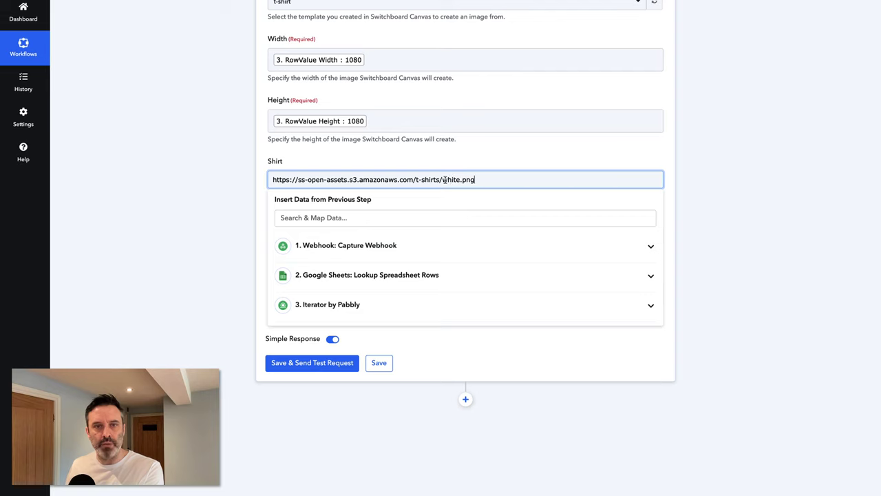
left_click_drag(443, 179, 478, 179)
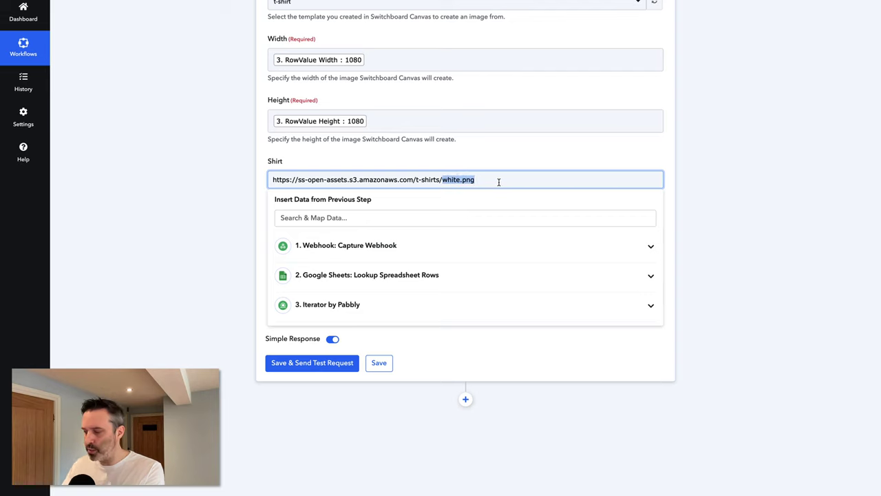
key("BackSpace")
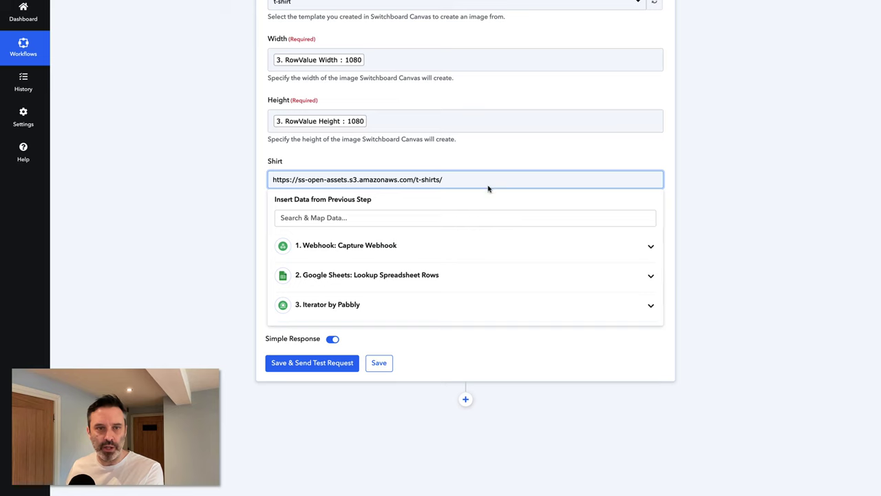
left_click(343, 304)
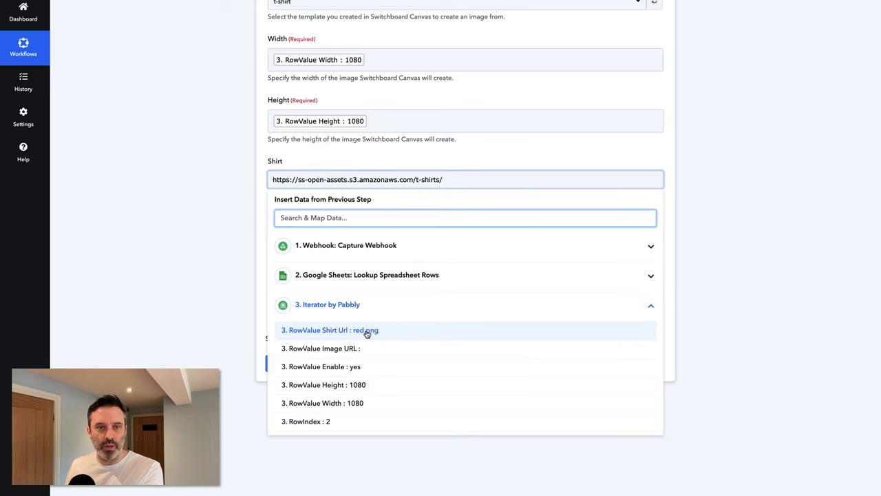
left_click(366, 332)
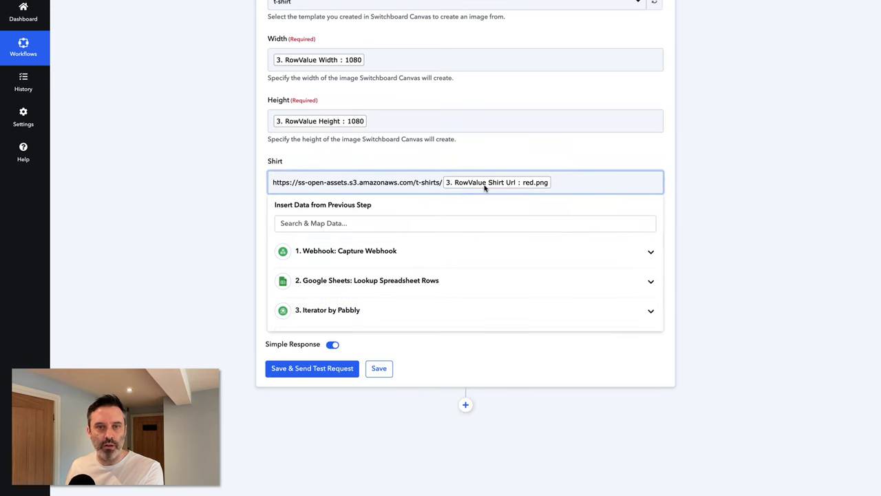
left_click(200, 198)
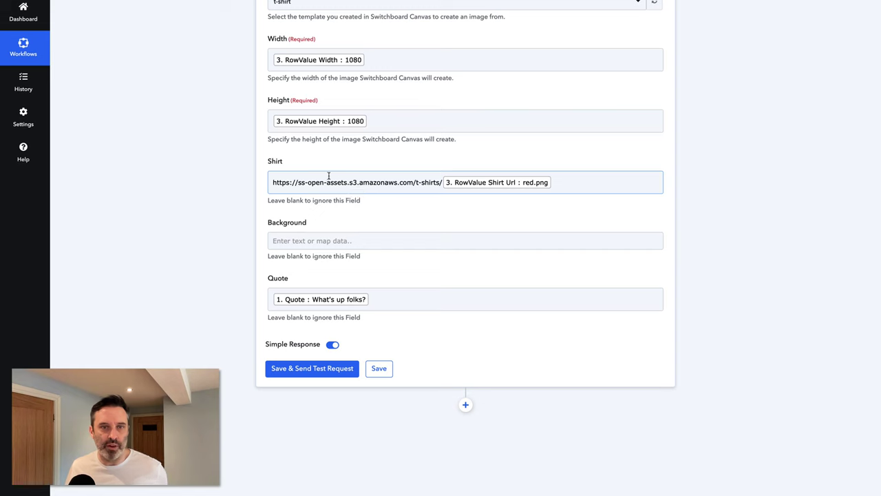
- Save the image action with Background left blank, send a test request, and review the response fields
scroll(225, 177, "down", 1)
scroll(225, 178, "up", 1)
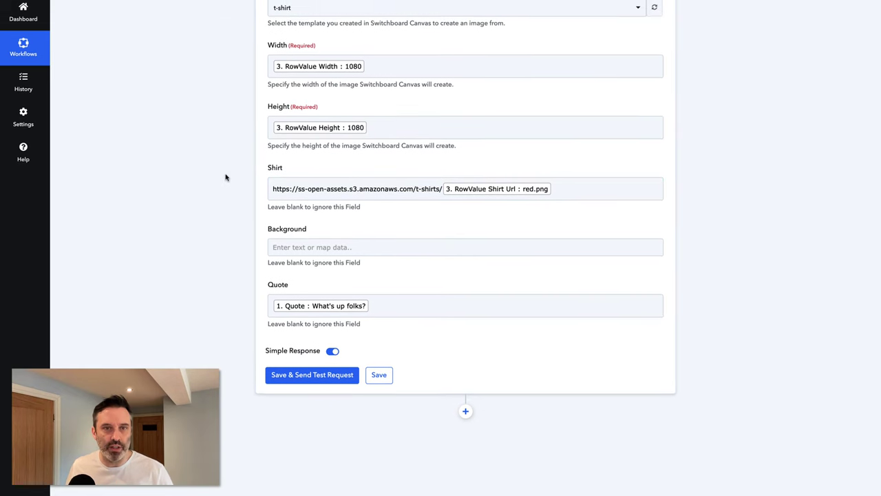
scroll(225, 177, "down", 1)
scroll(225, 177, "down", 2)
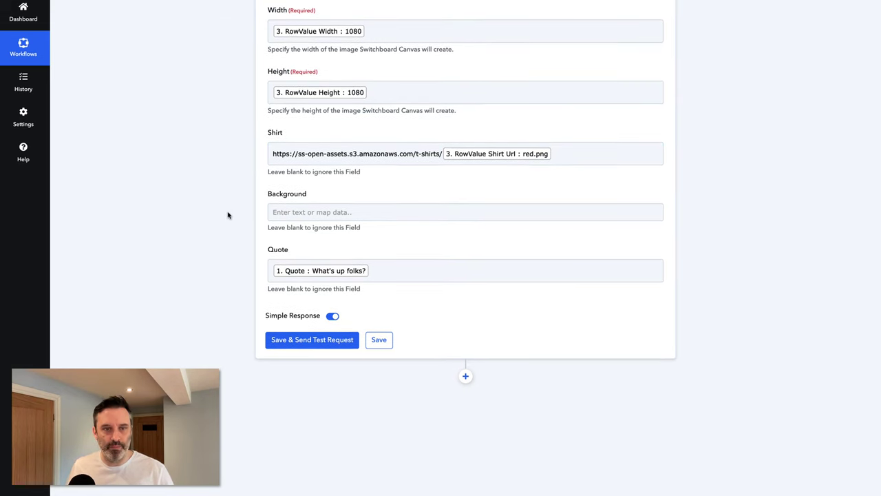
scroll(232, 272, "up", 3)
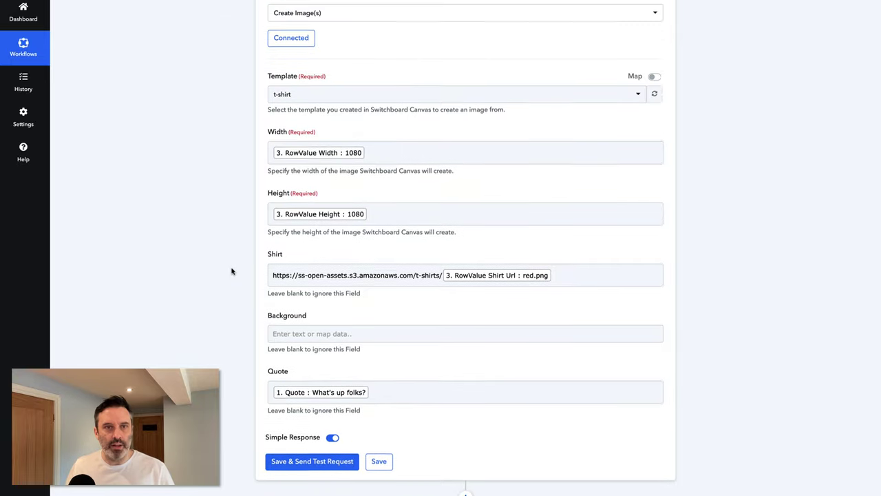
scroll(232, 272, "down", 5)
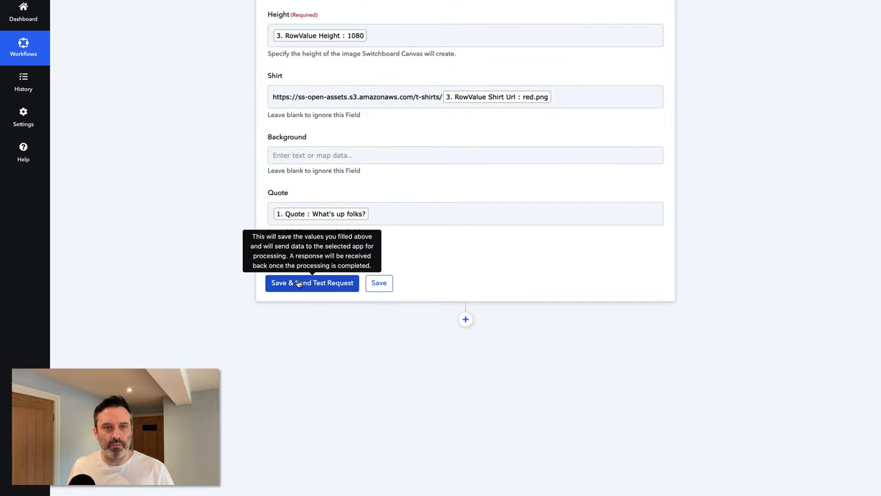
left_click(298, 283)
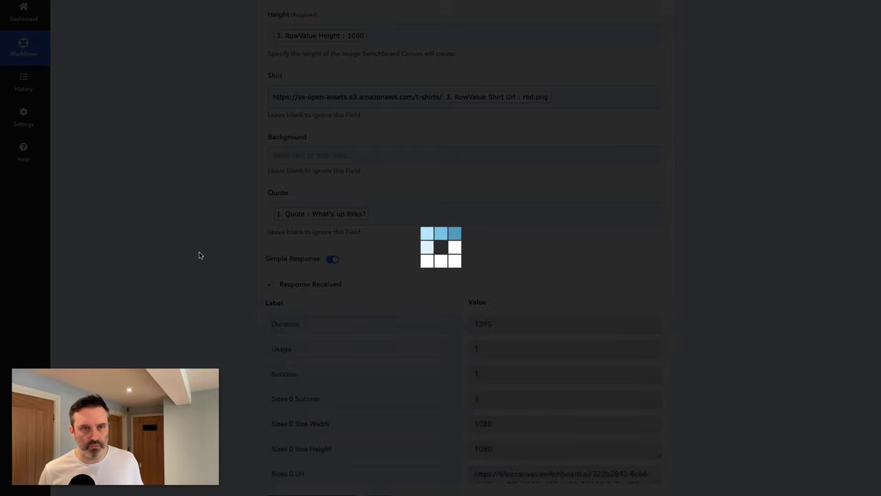
scroll(207, 252, "down", 3)
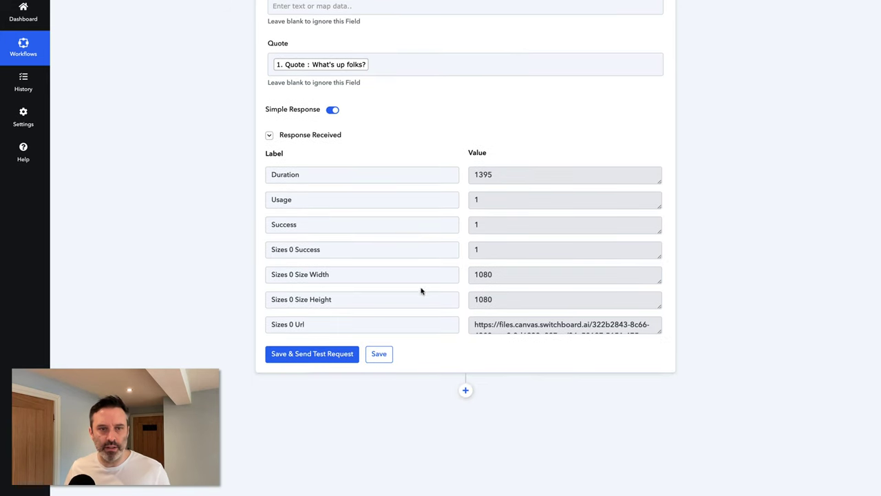
scroll(559, 281, "down", 1)
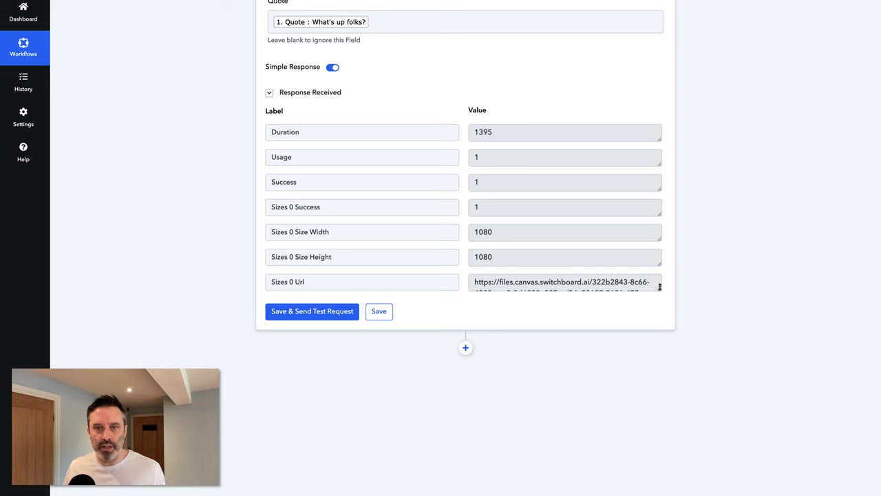
- Copy the full Sizes 0 Url value from the response and open the generated image in a new browser tab
left_click_drag(659, 290, 660, 315)
left_click_drag(565, 308, 463, 287)
key("super+c")
key("super+t")
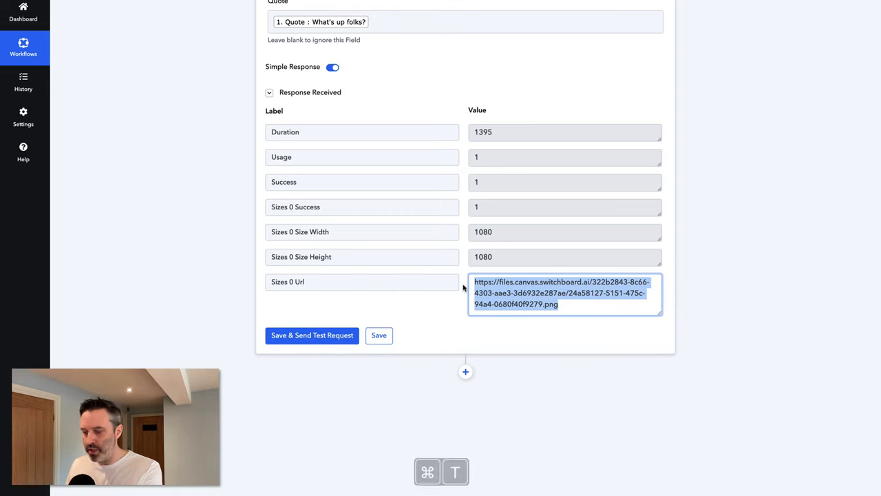
key("super+v")
key("Return")
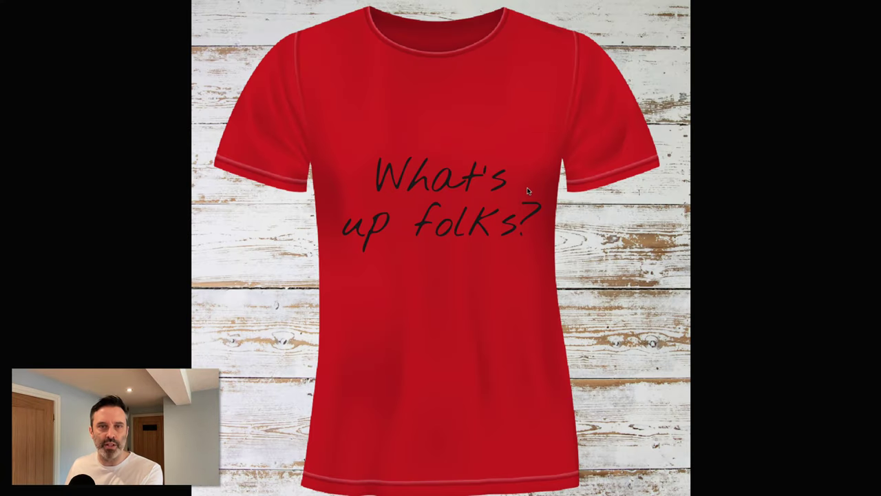
- Close the generated image, check the empty Image URL column in the T-Shirt Inventory sheet, and return to the workflow
key("super+w")
left_click(521, 401)
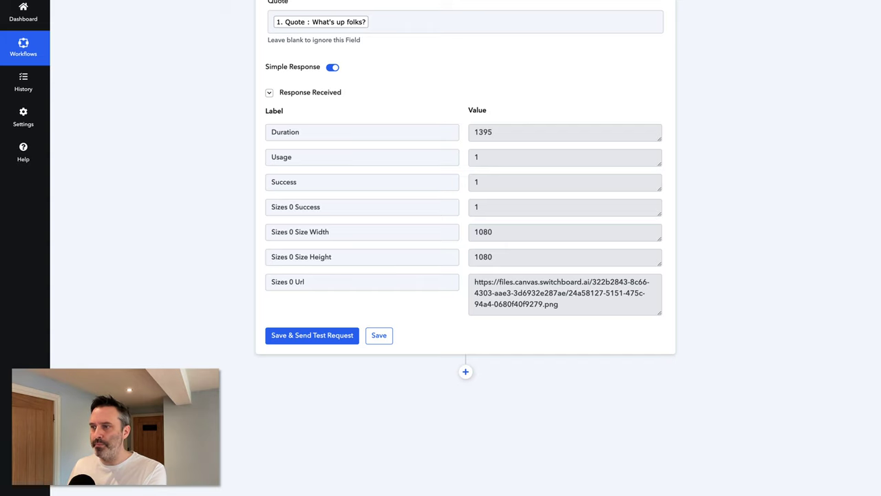
scroll(571, 402, "down", 1)
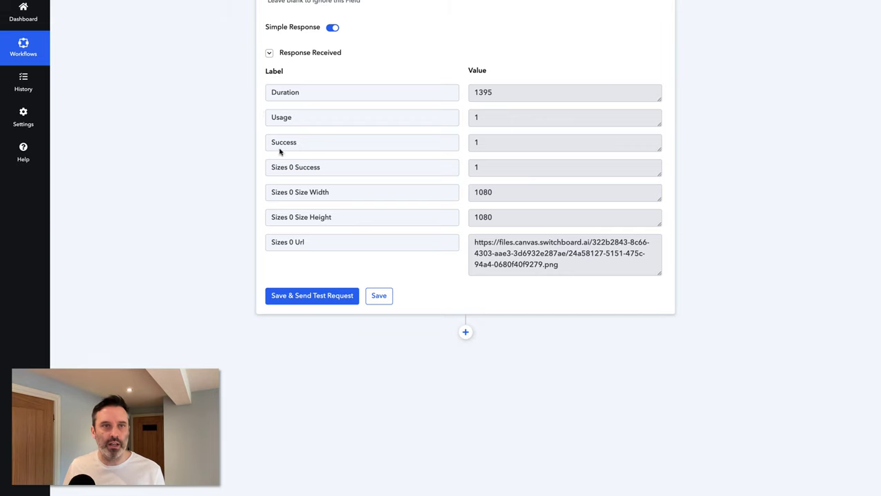
key("ctrl+Tab")
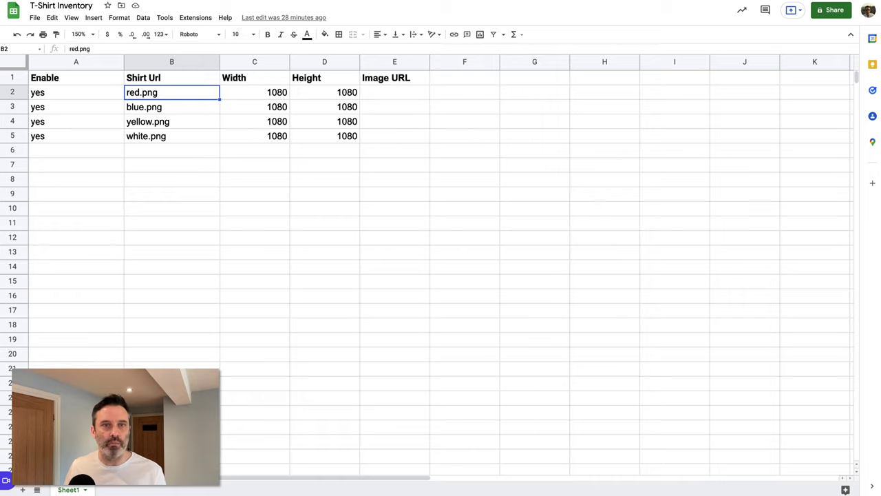
key("ctrl+shift+Tab")
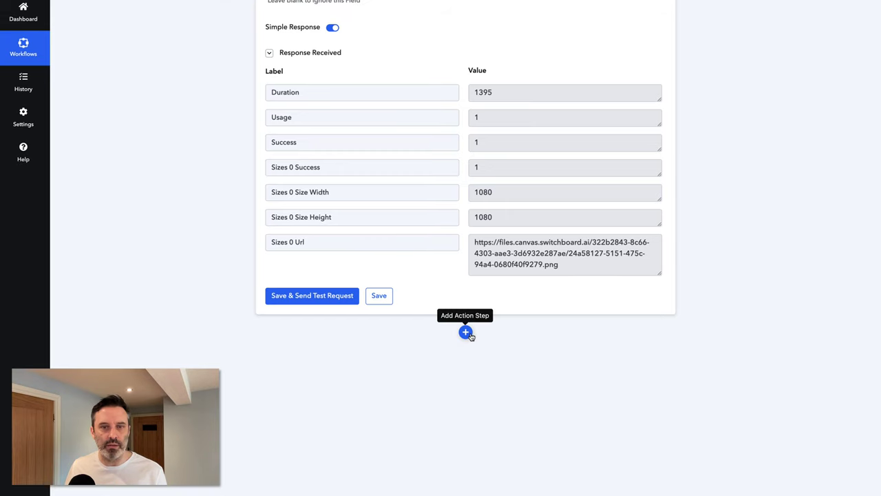
- Add a Google Sheets action after the image creation action, with Update Cell Value as its action event
left_click(467, 331)
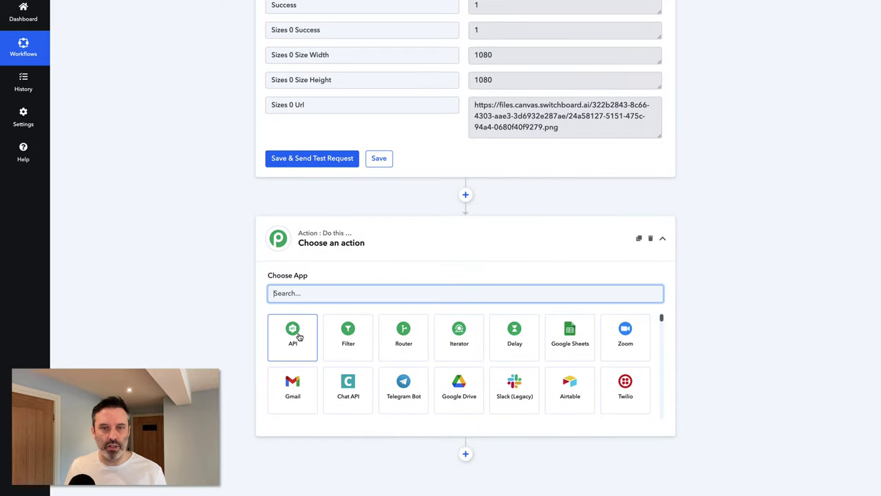
left_click(589, 345)
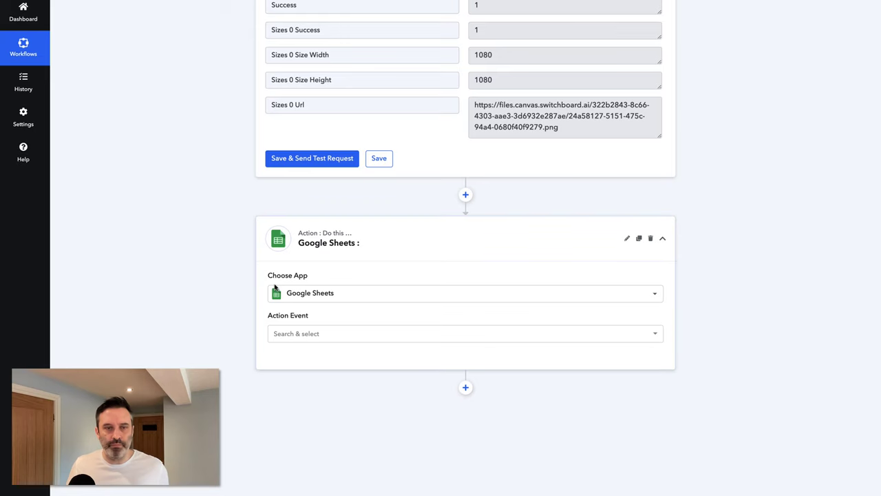
left_click(320, 267)
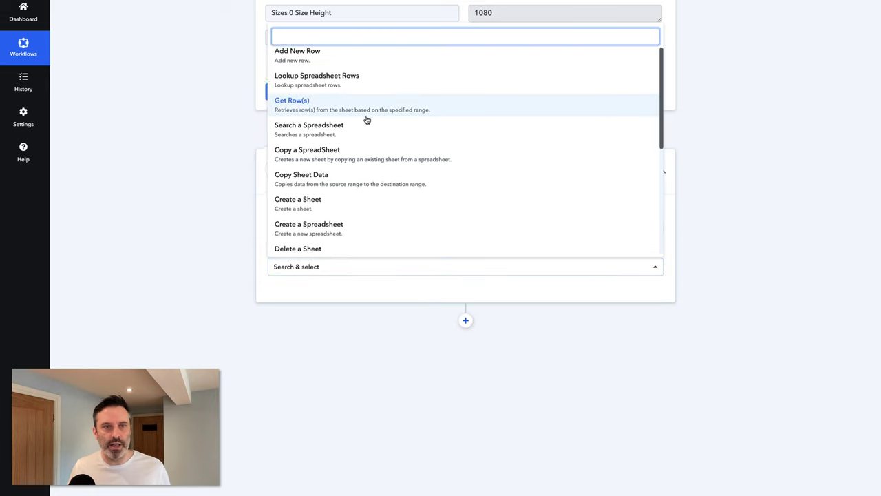
scroll(367, 120, "down", 5)
scroll(367, 121, "down", 1)
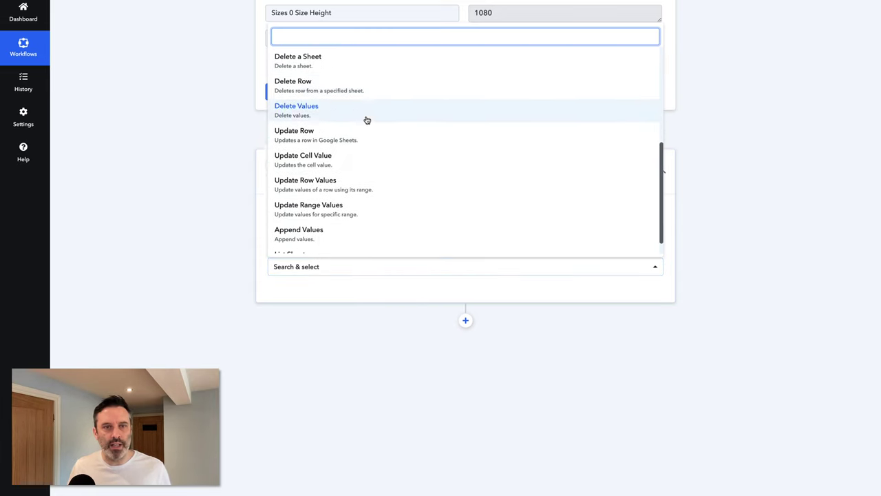
left_click(335, 158)
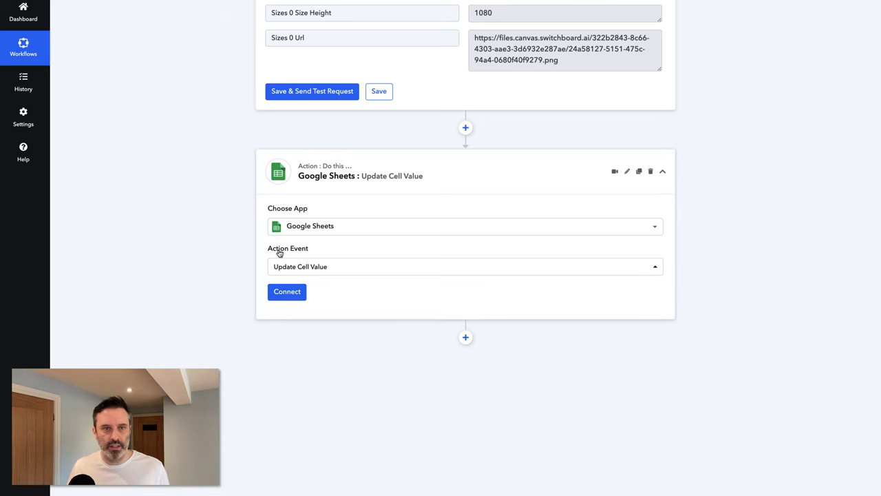
- Connect the Update Cell Value action through the existing Google Sheets #1 connection
left_click(289, 292)
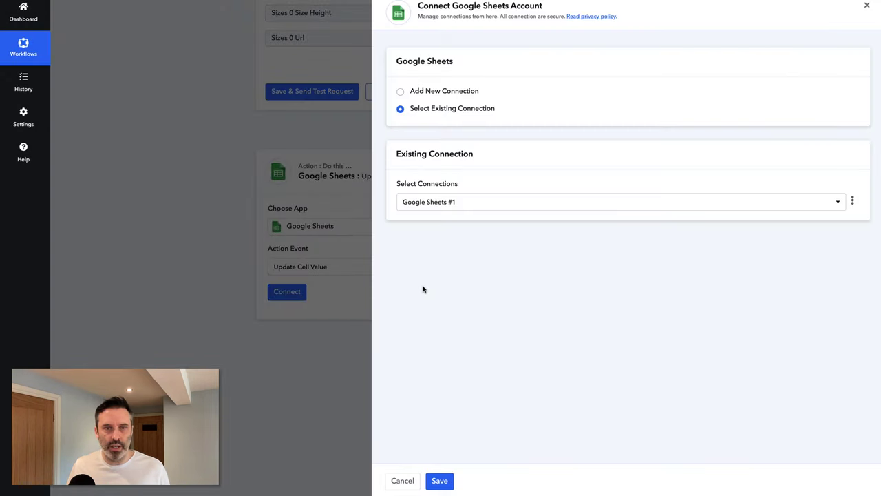
left_click(444, 481)
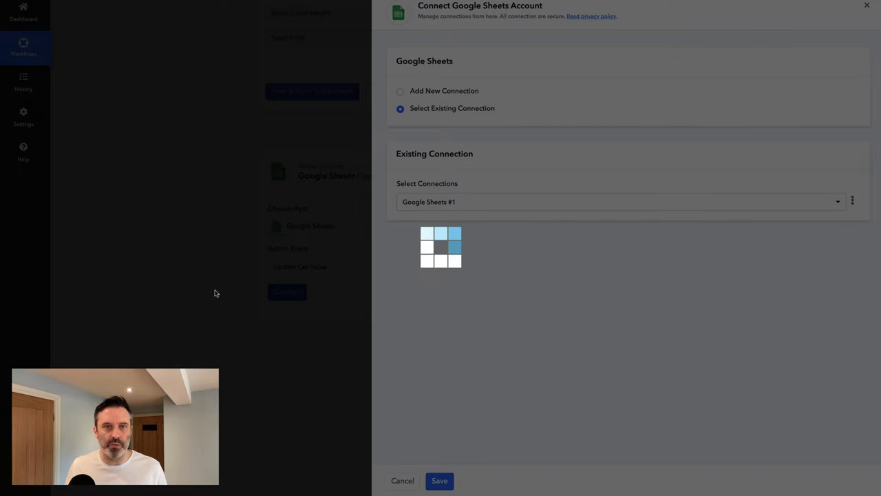
scroll(216, 292, "down", 1)
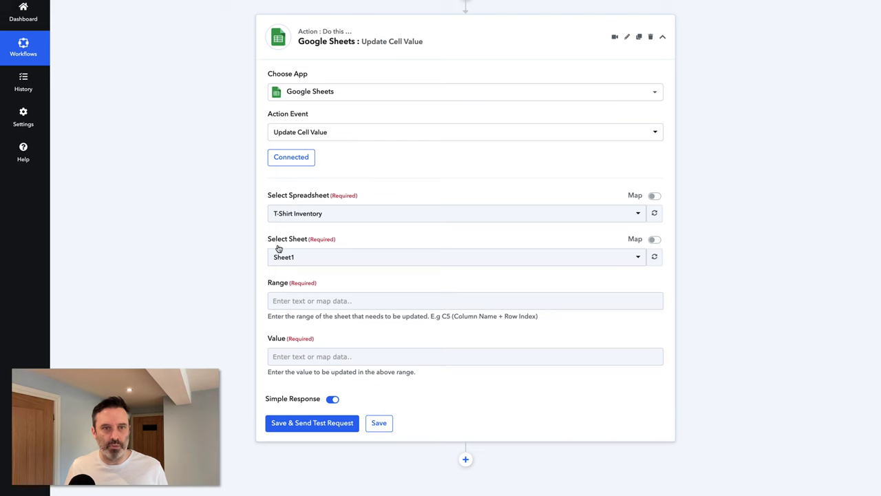
scroll(276, 268, "down", 1)
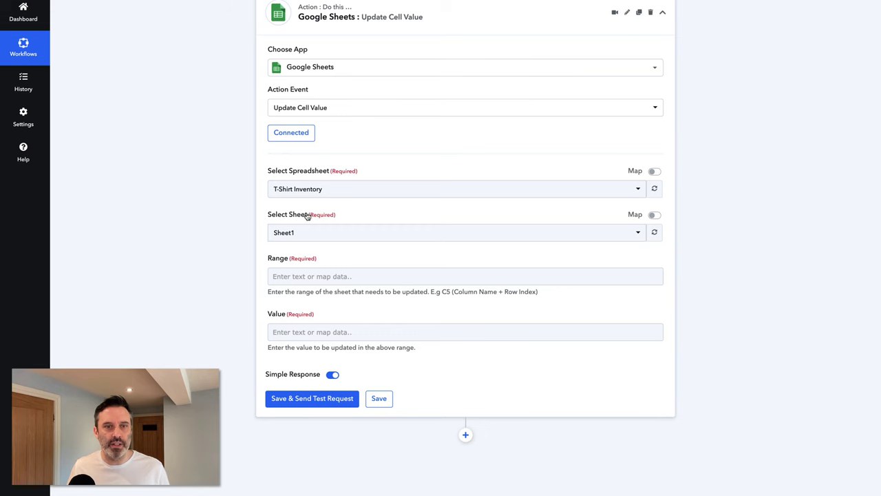
- Set the Range field to the letter E followed directly by the iterator's RowIndex
left_click(305, 275)
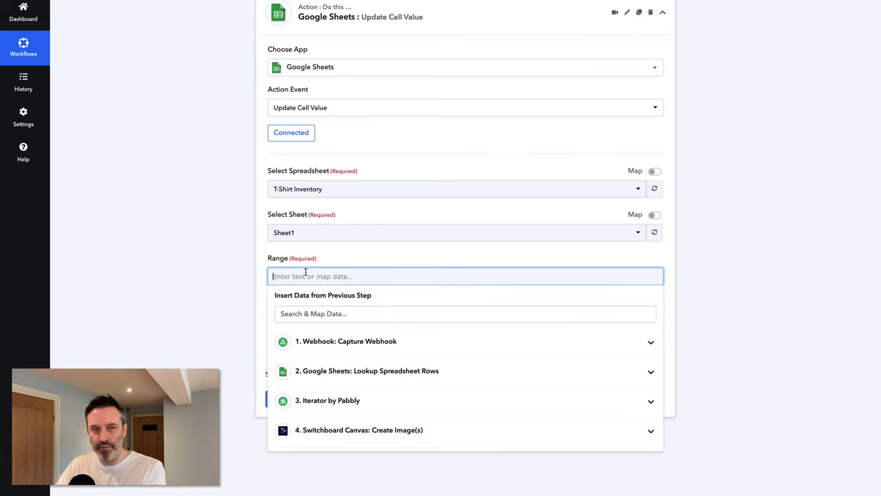
type("E")
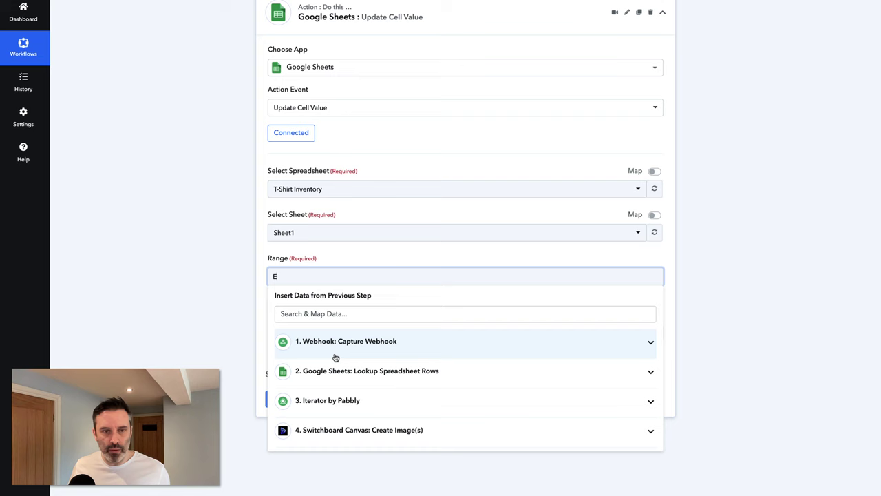
left_click(345, 405)
scroll(399, 406, "down", 2)
scroll(399, 406, "down", 1)
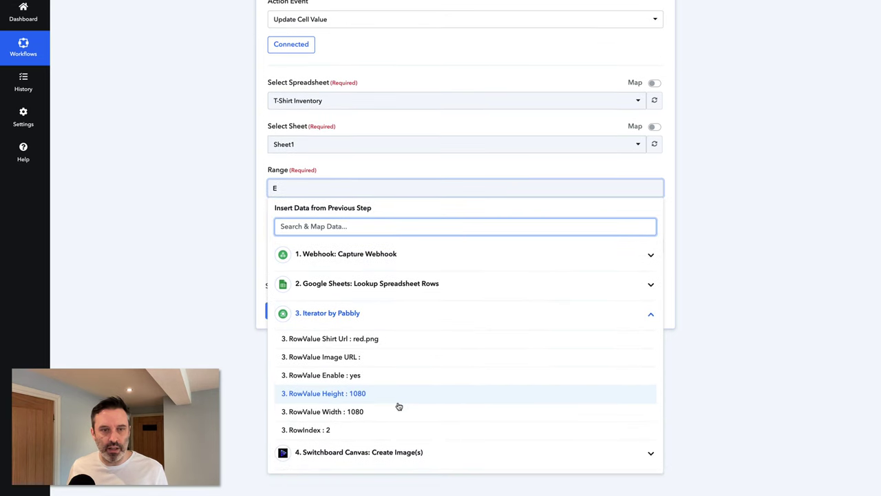
left_click(331, 431)
left_click(205, 269)
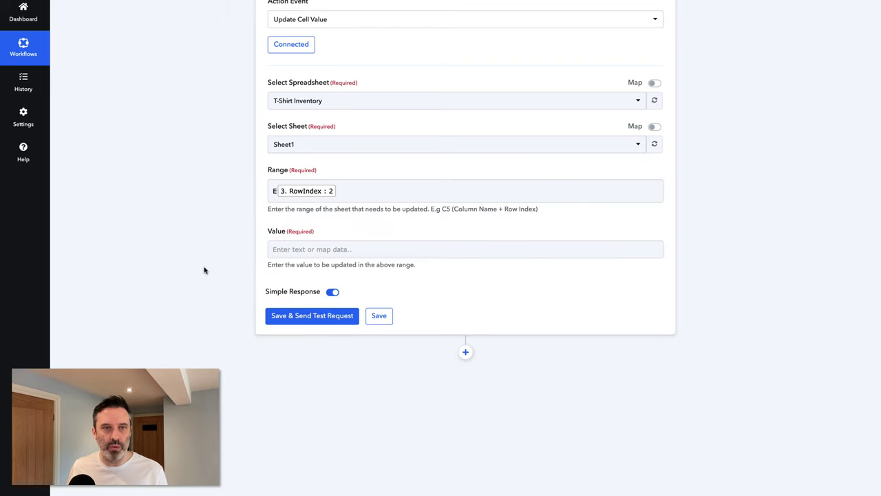
scroll(396, 143, "up", 2)
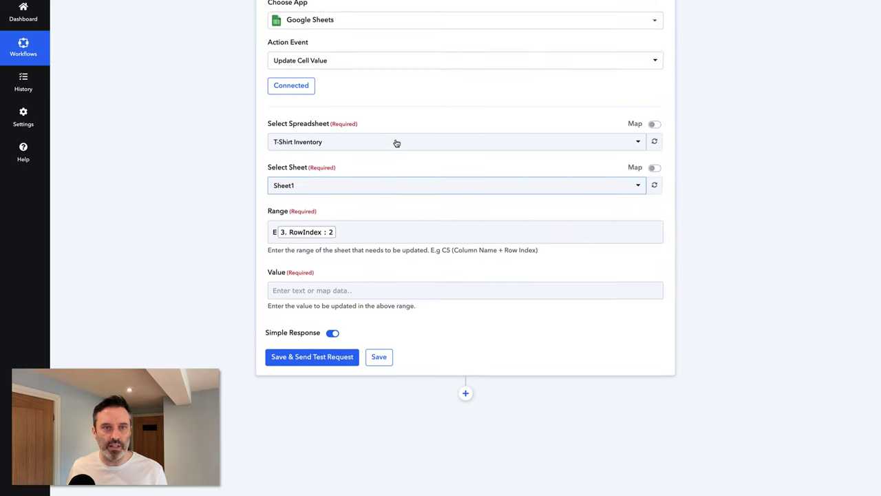
scroll(397, 143, "down", 1)
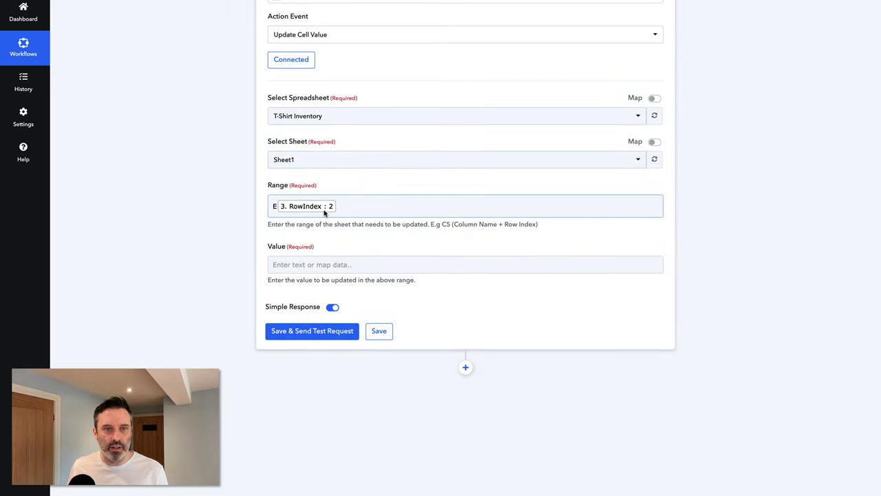
- Map the Value field to the Sizes 0 Url from the Switchboard Canvas Create Image(s) response
left_click(304, 266)
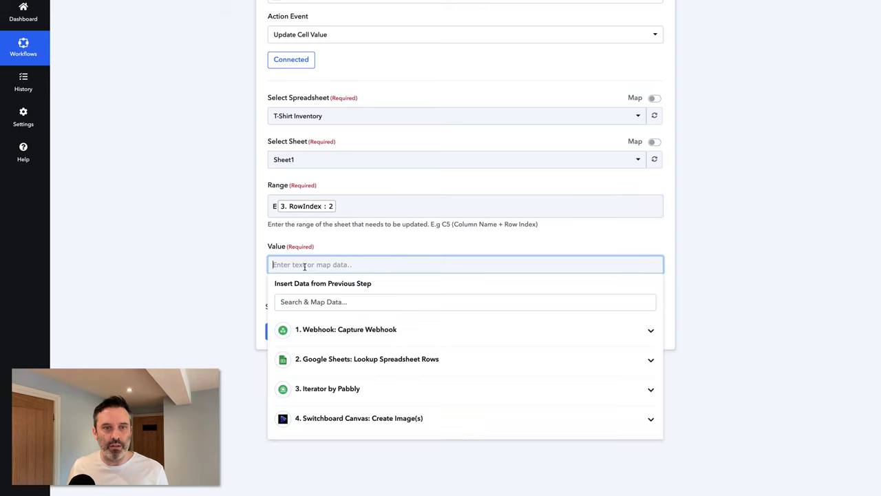
left_click(374, 423)
scroll(374, 427, "down", 1)
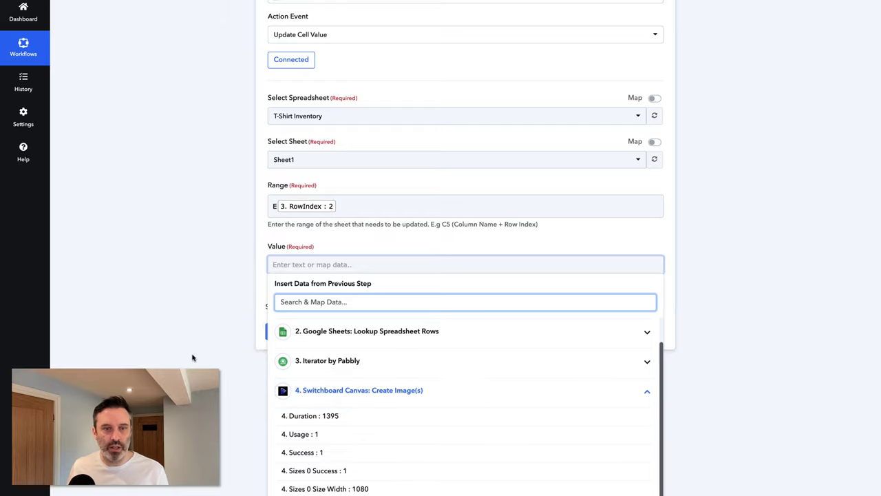
scroll(193, 357, "down", 2)
left_click(299, 377)
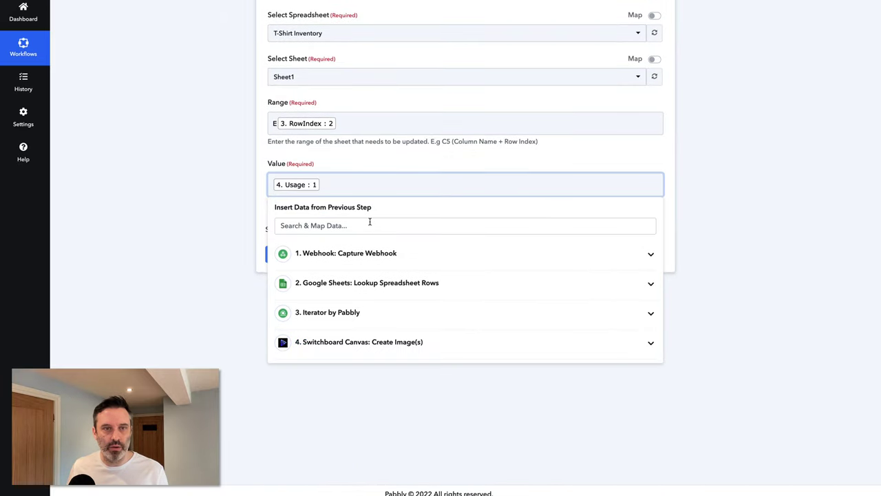
key("BackSpace")
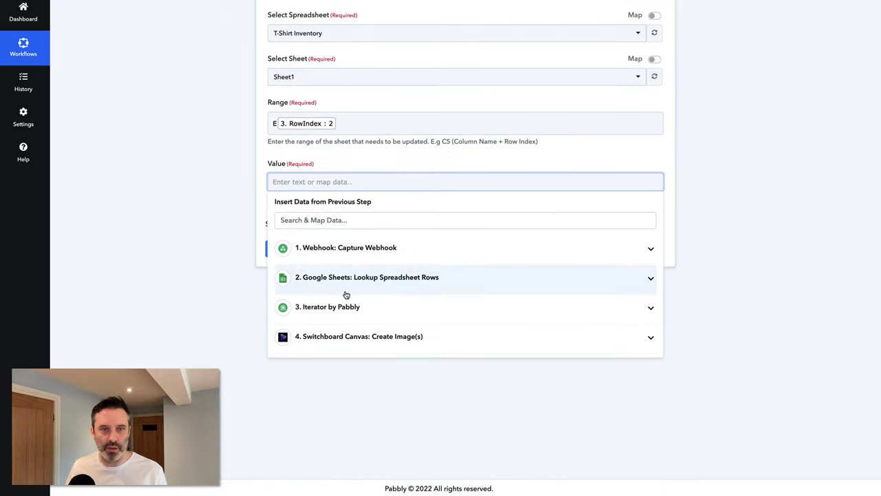
left_click(359, 342)
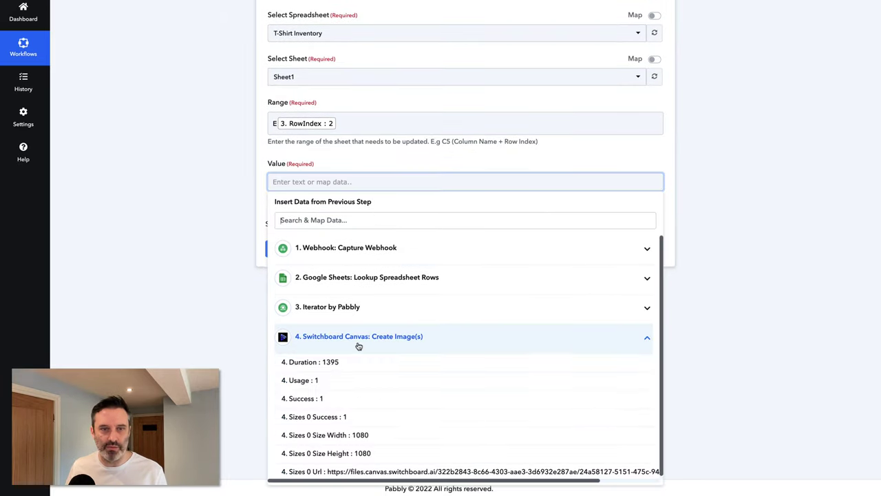
left_click(348, 471)
left_click(232, 369)
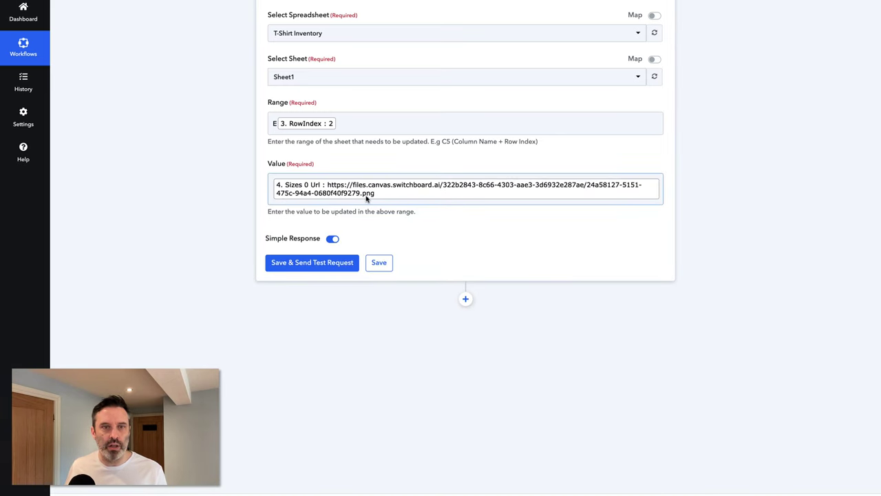
- Save the Update Cell Value action, send a test request, and check the Image URL column in the T-Shirt Inventory sheet
left_click(312, 266)
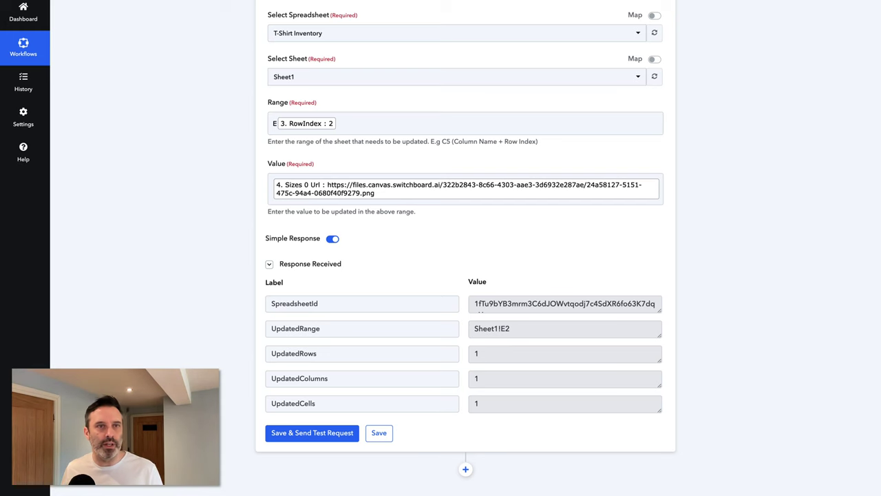
key("ctrl+Tab")
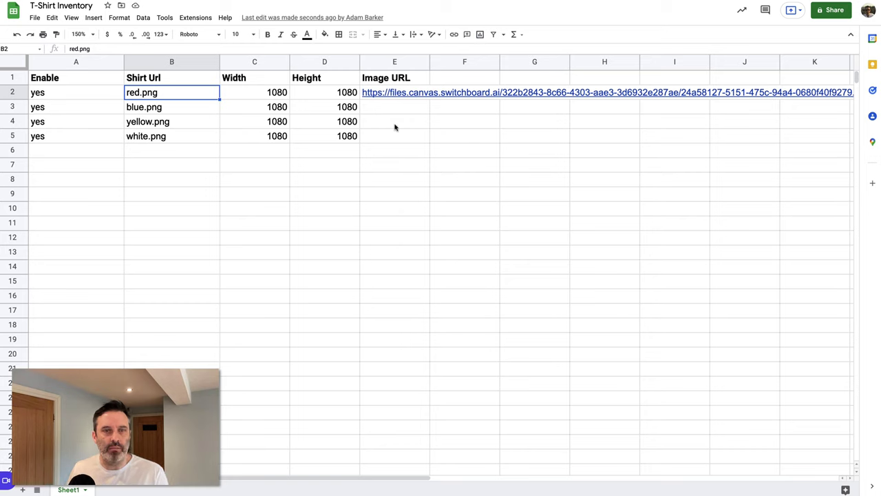
mouse_move(384, 96)
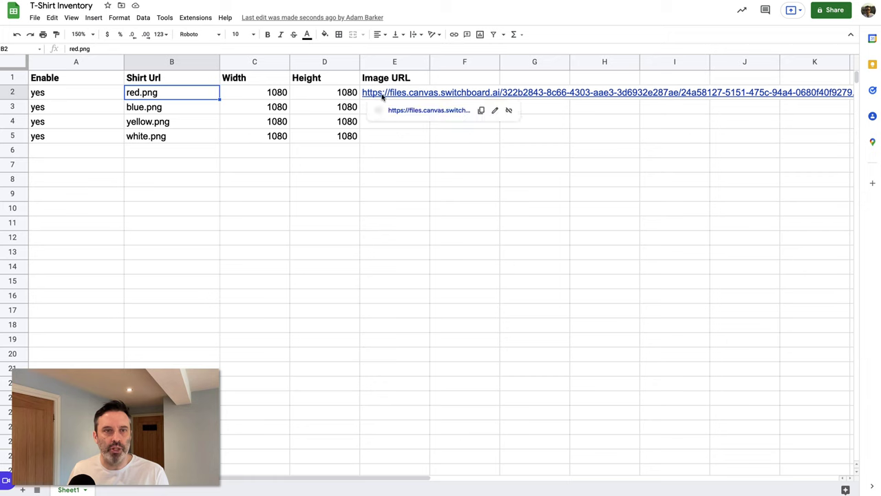
left_click(384, 156)
- Clear the test image link from cell E2 of the sheet and return to the workflow
left_click(386, 96)
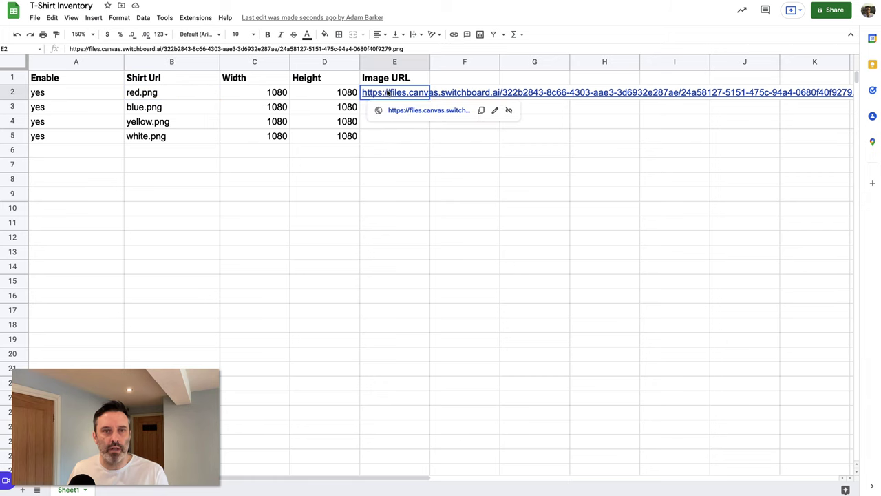
key("Delete")
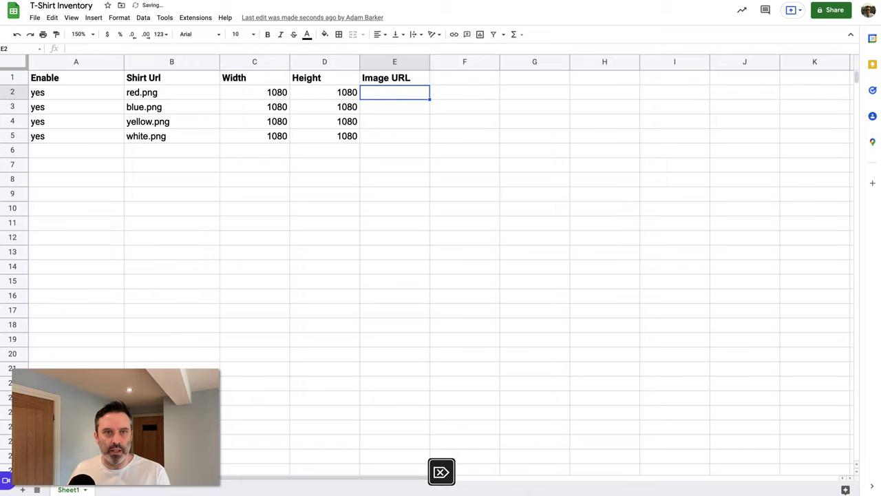
left_click(386, 169)
key("ctrl+Tab")
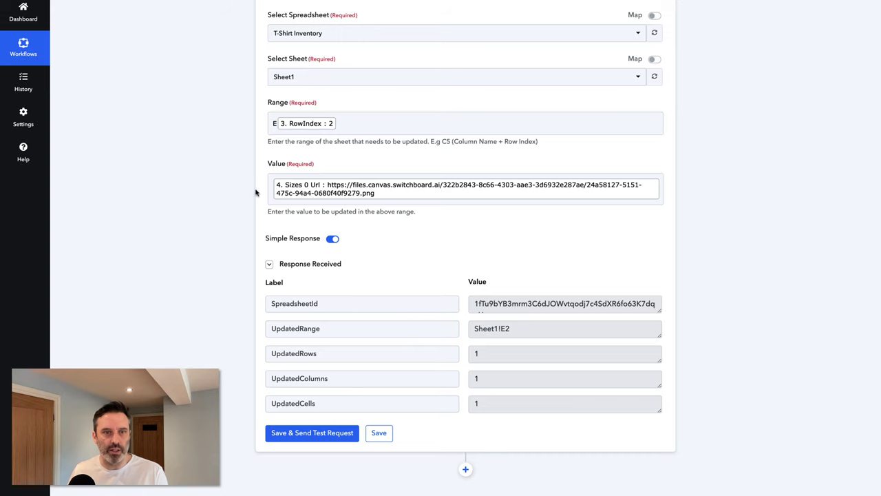
- Leave the T-shirts workflow and open the dashboard listing the existing workflows
scroll(194, 304, "up", 20)
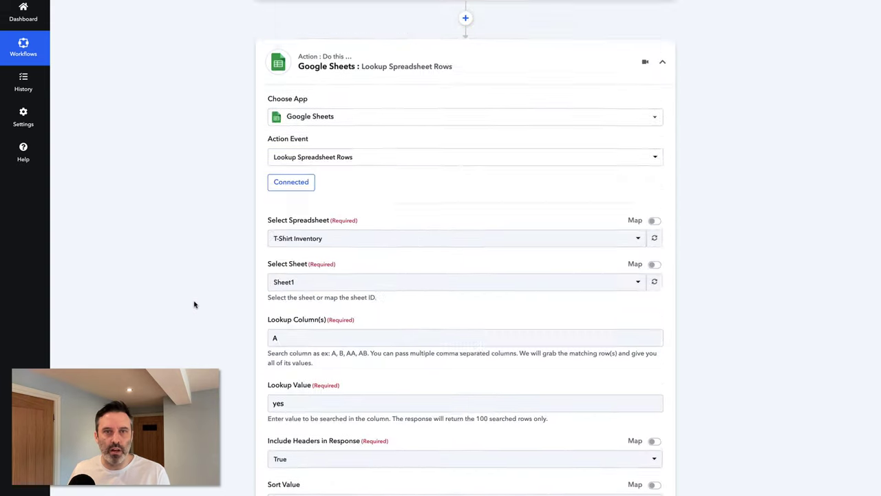
scroll(193, 304, "up", 10)
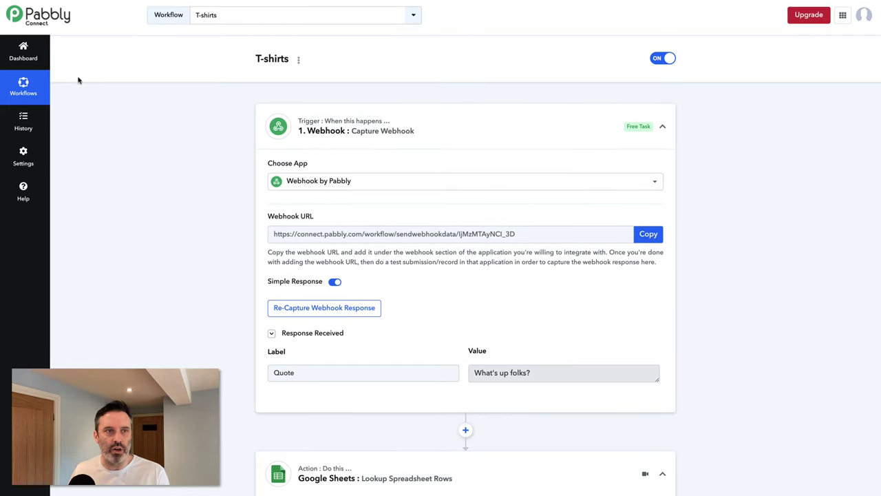
left_click(28, 59)
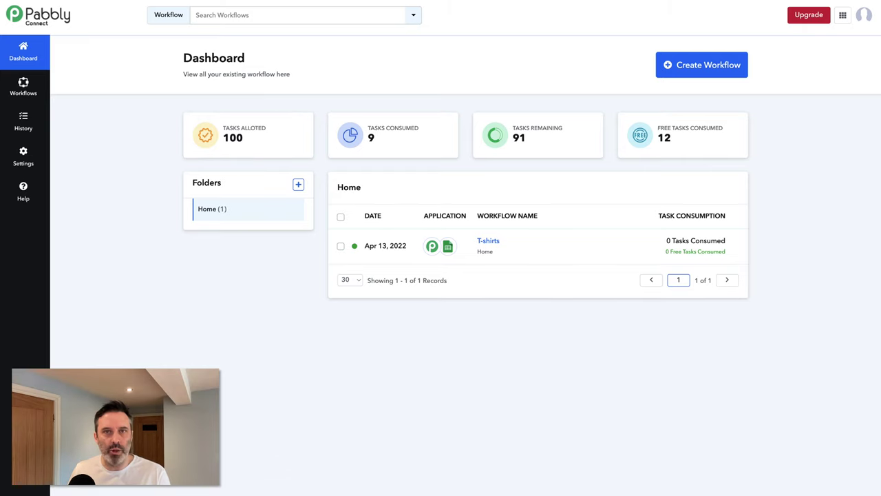
mouse_move(450, 9)
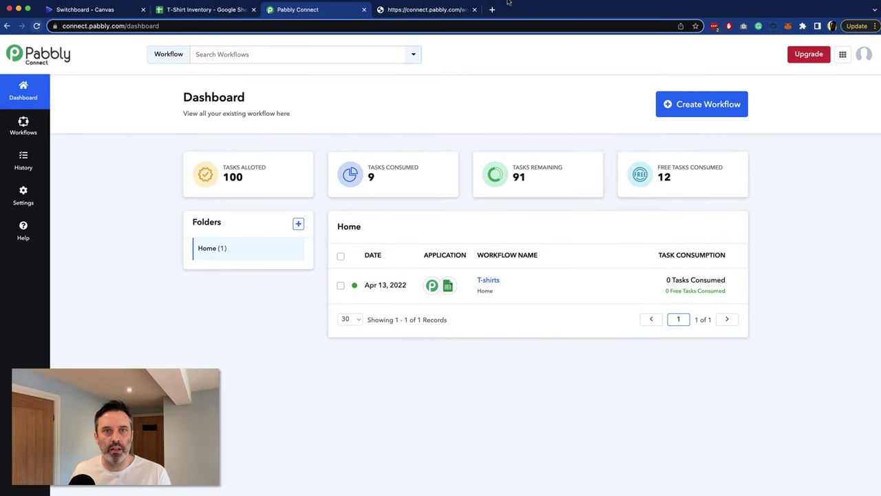
- Replace the quote value in the webhook URL with "This is the main test!" and send the request
left_click(428, 11)
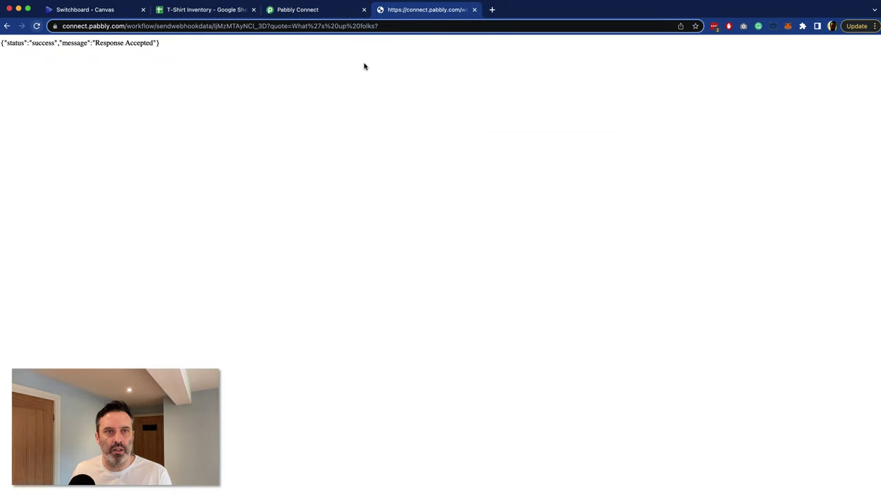
left_click(301, 26)
left_click(294, 26)
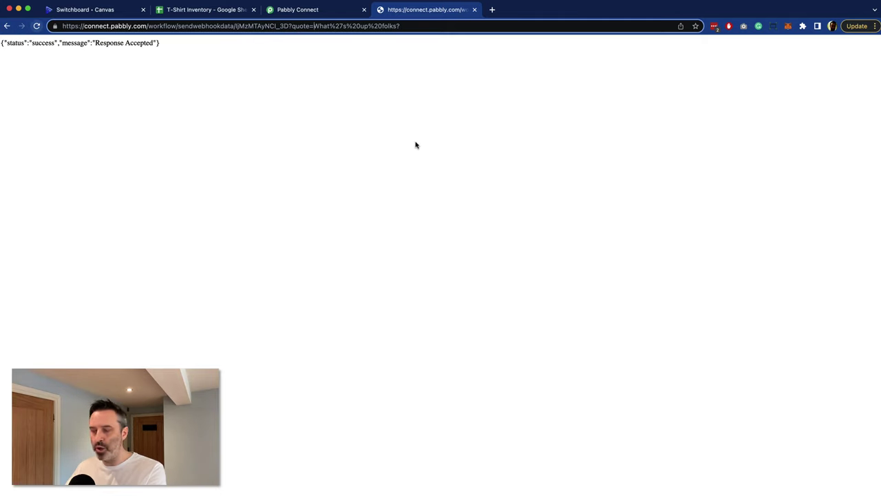
key("shift+End")
key("BackSpace")
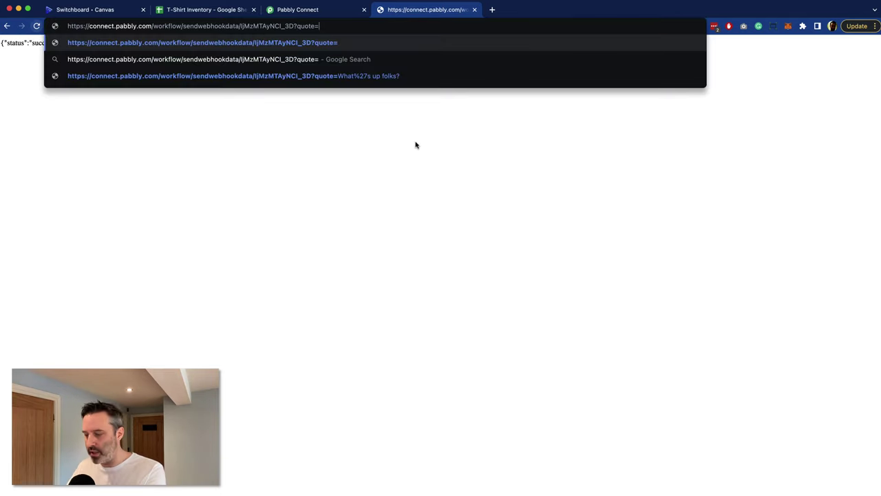
type("This is the main test!")
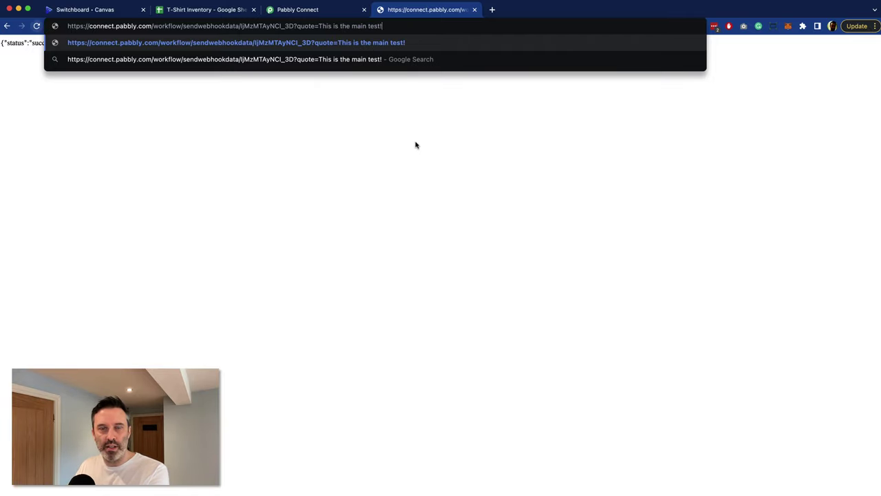
key("Return")
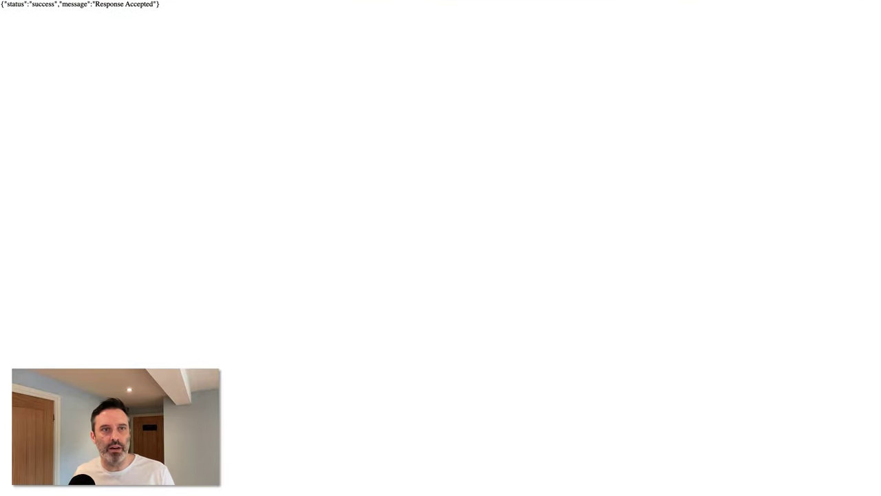
- Switch to the T-Shirt Inventory sheet and view the generated image linked in the blue.png row, then close it
key("ctrl+Tab")
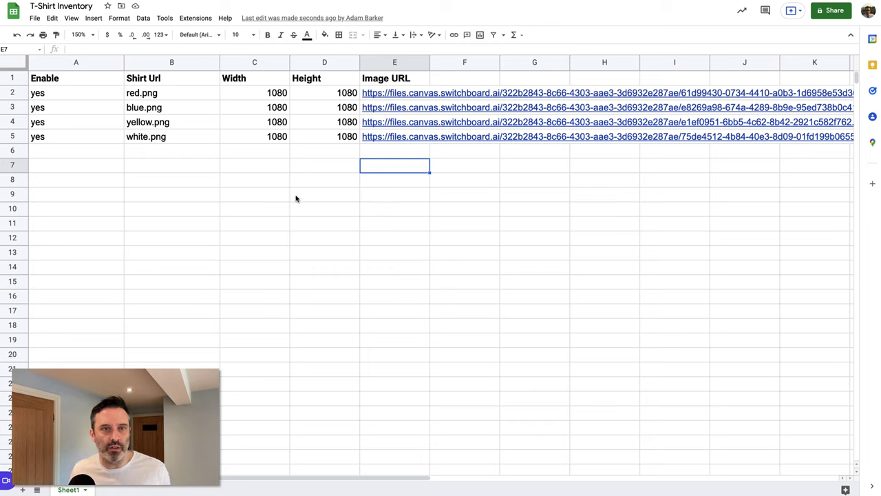
left_click(383, 110)
left_click(416, 124)
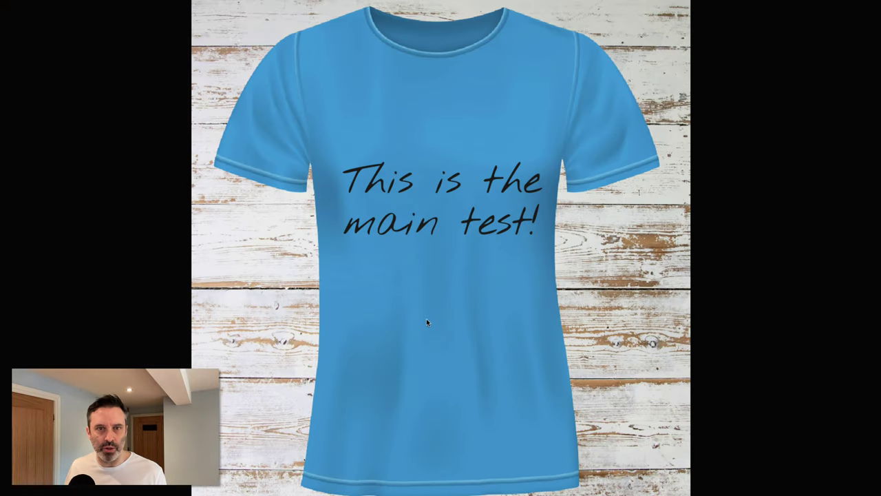
key("ctrl+w")
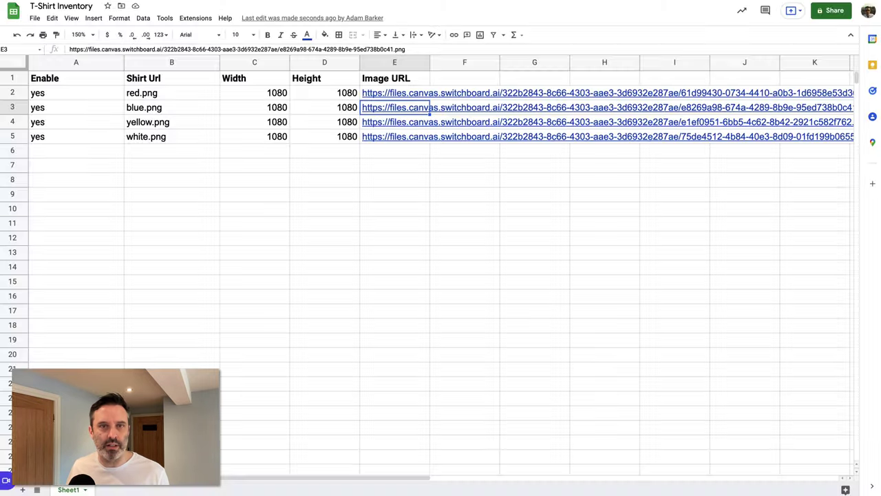
- View the generated image linked in the yellow.png row and return to the inventory sheet
left_click(387, 124)
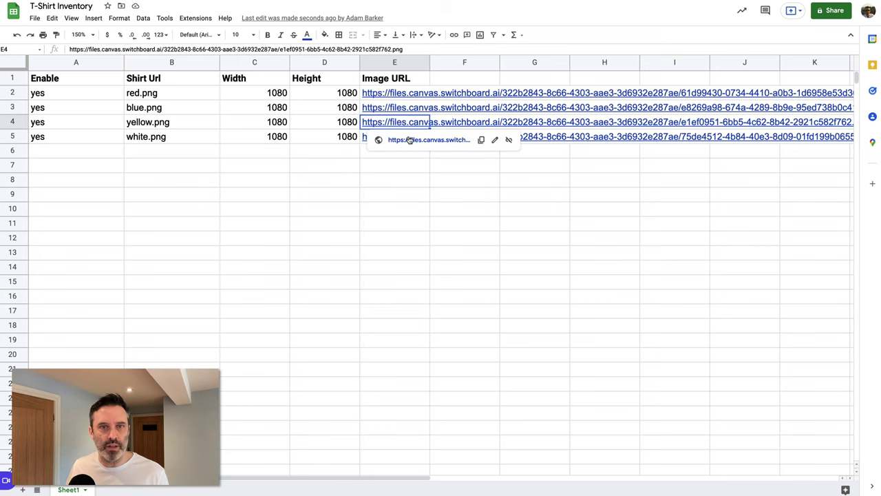
left_click(412, 140)
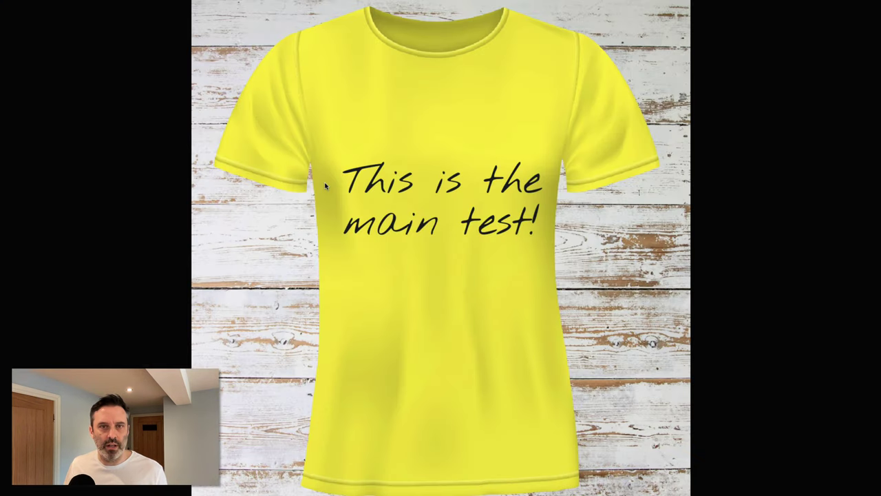
key("ctrl+w")
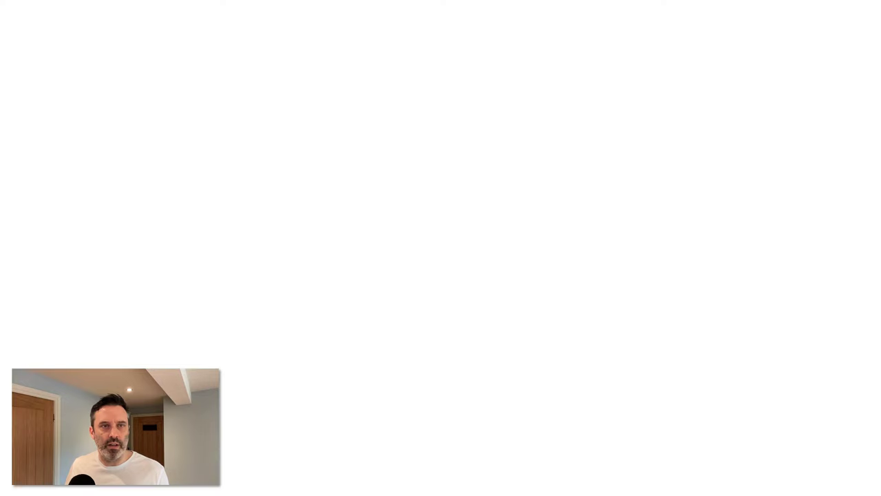
left_click(242, 165)
left_click(123, 153)
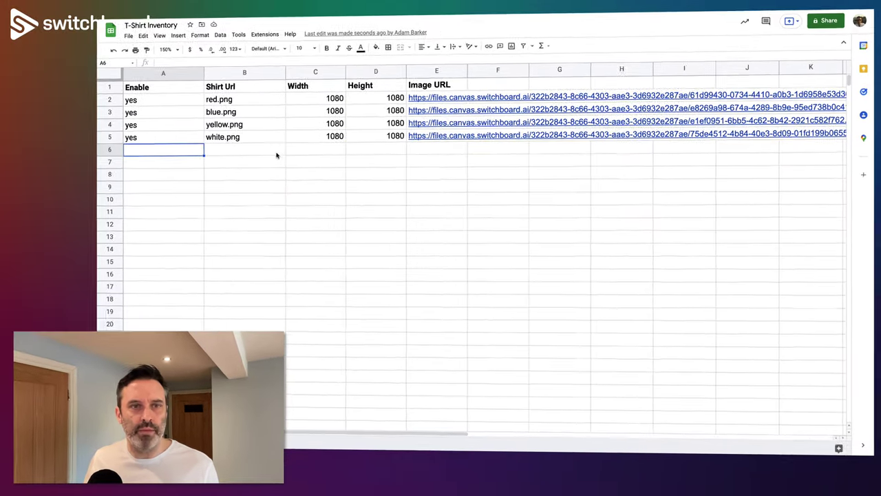